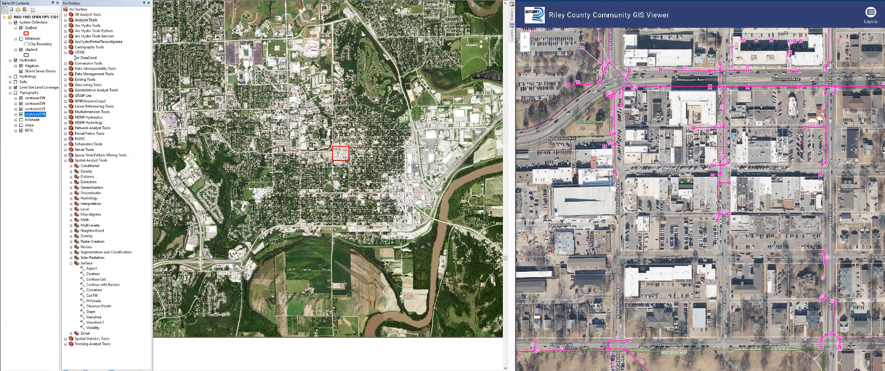
Hide the Land Use Land Coverage layer group and show the Topography group around the red system boundary.
scroll(343, 178, down, 2)
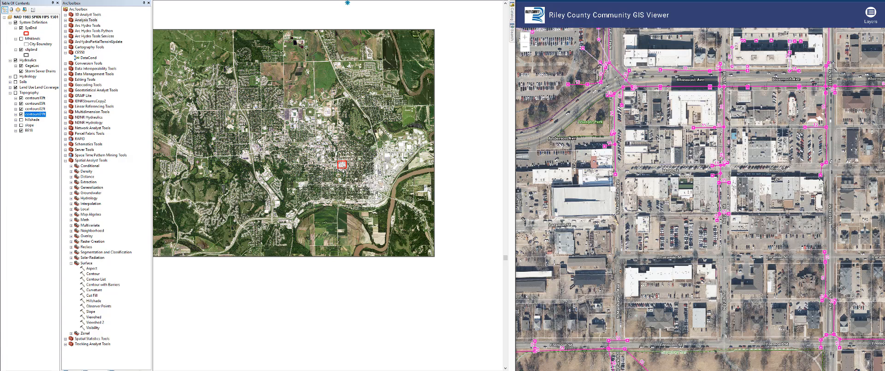
scroll(345, 168, up, 10)
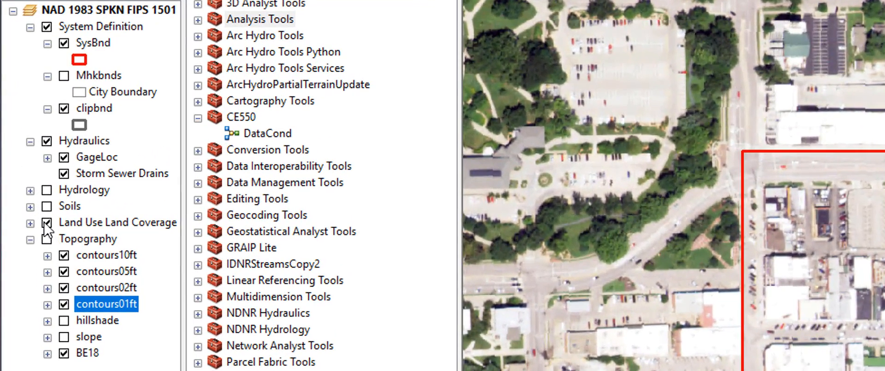
click(46, 223)
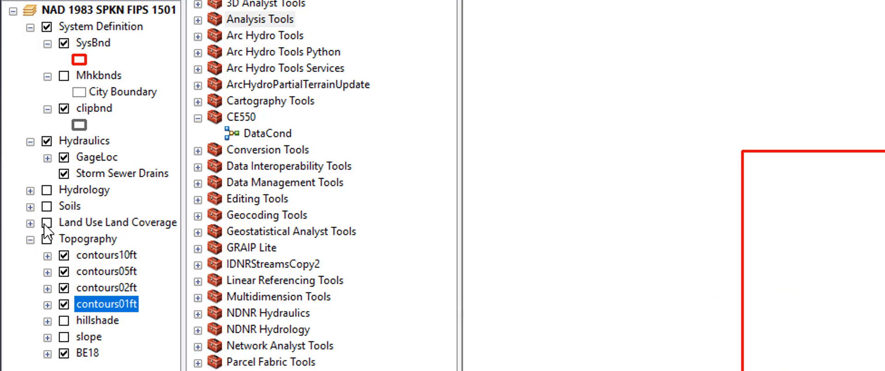
click(47, 239)
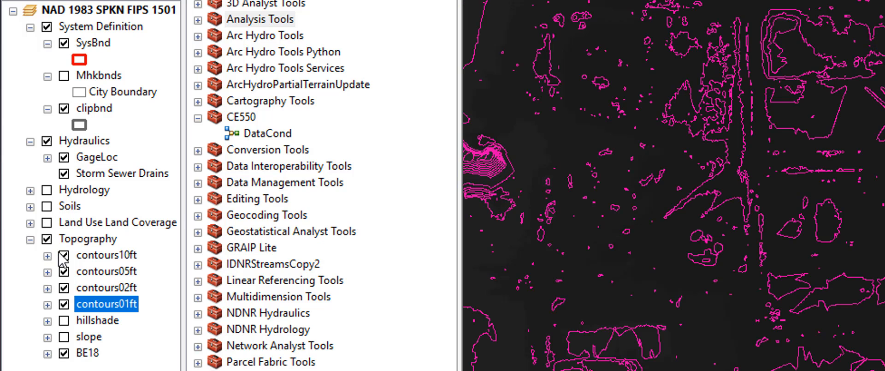
Hide the contours10ft, contours05ft, contours02ft and contours01ft layers in the Topography group, leaving BE18 displayed.
click(64, 254)
click(64, 271)
click(64, 288)
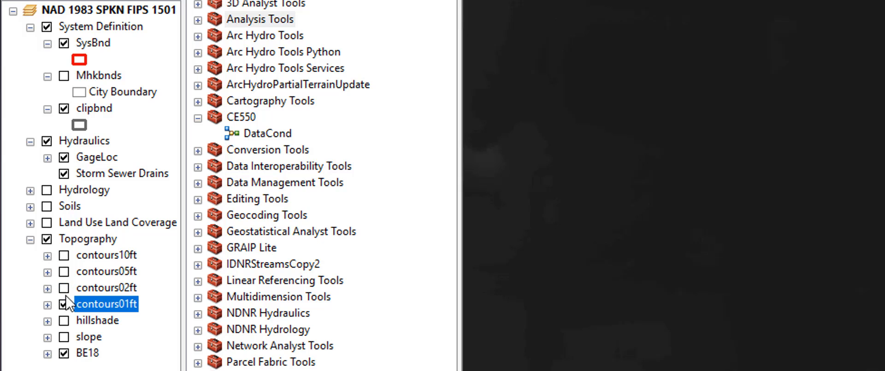
click(64, 304)
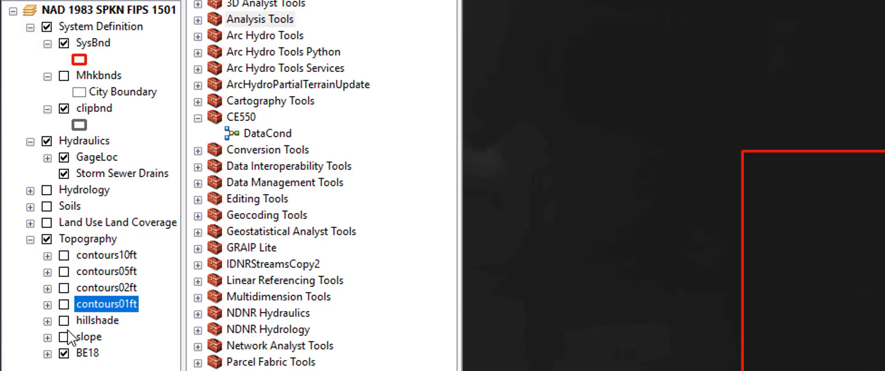
Open the Extract by Mask tool from the Spatial Analyst extraction tools.
drag(598, 149, 665, 269)
scroll(685, 250, down, 1)
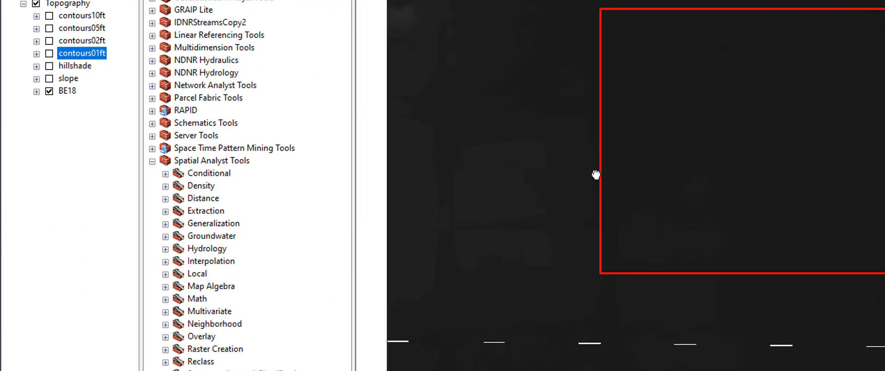
scroll(649, 197, down, 1)
scroll(648, 196, up, 1)
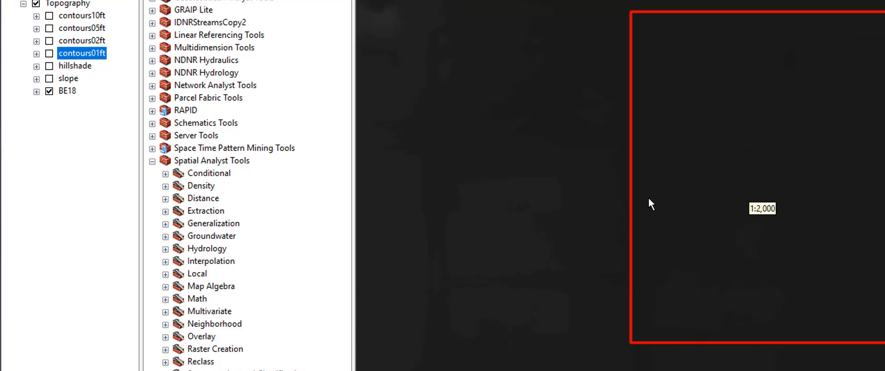
scroll(757, 195, up, 1)
drag(756, 195, 677, 200)
scroll(675, 201, down, 1)
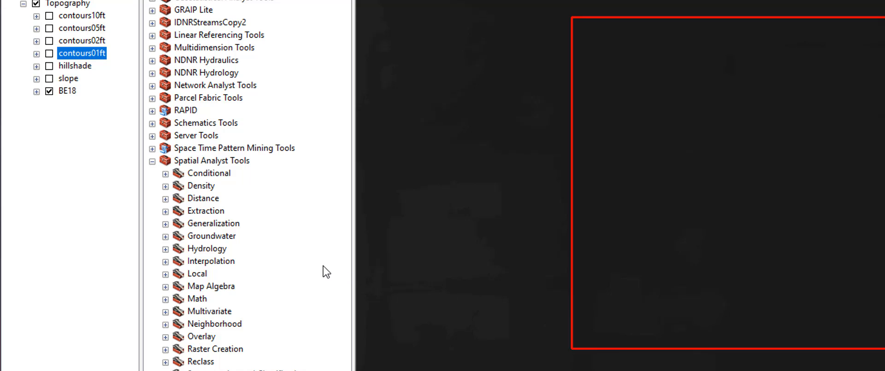
click(199, 161)
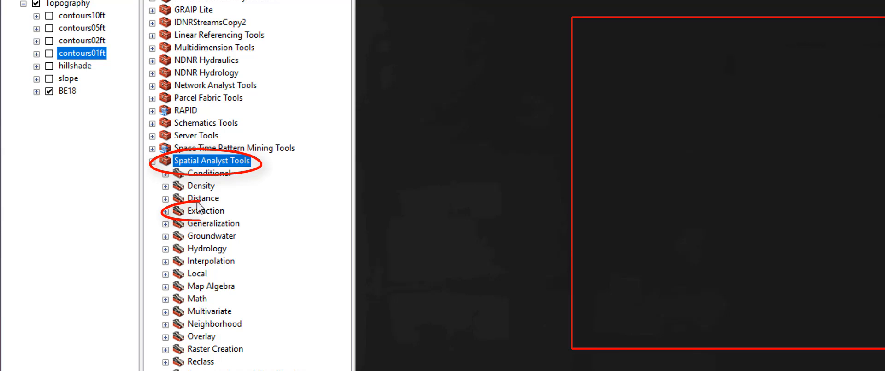
click(166, 211)
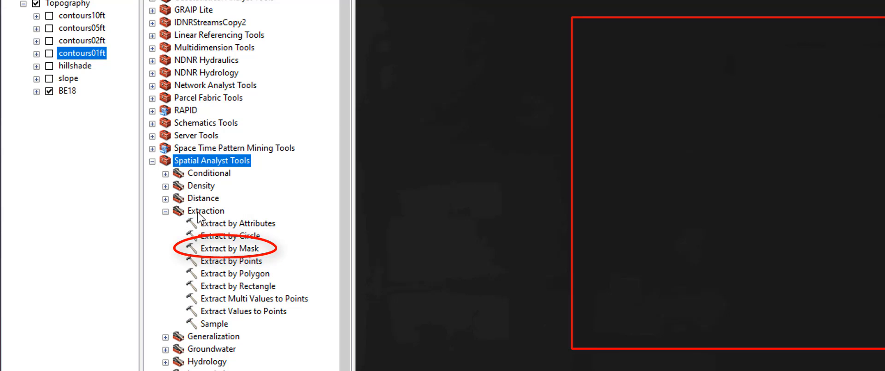
click(220, 250)
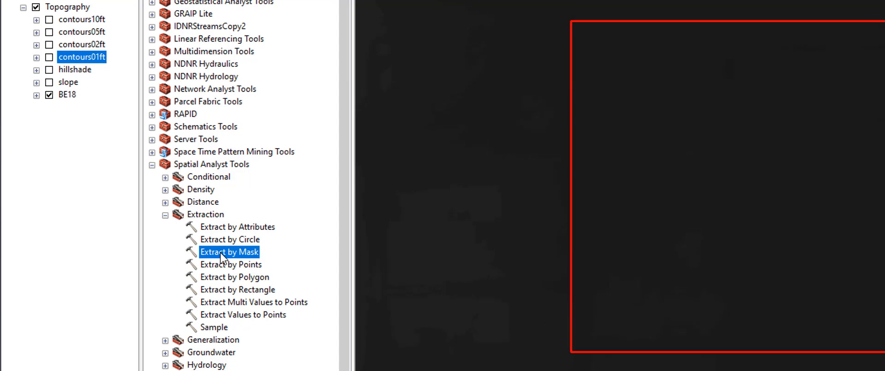
double_click(222, 249)
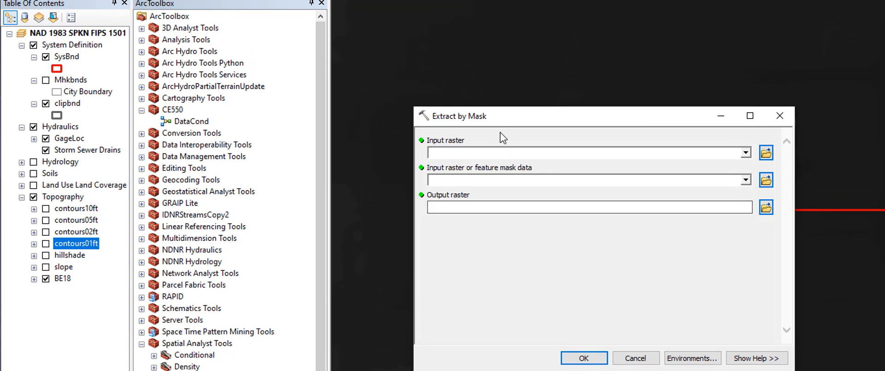
Set BE18 as the input raster and SysBnd as the feature mask data for Extract by Mask.
drag(493, 119, 366, 133)
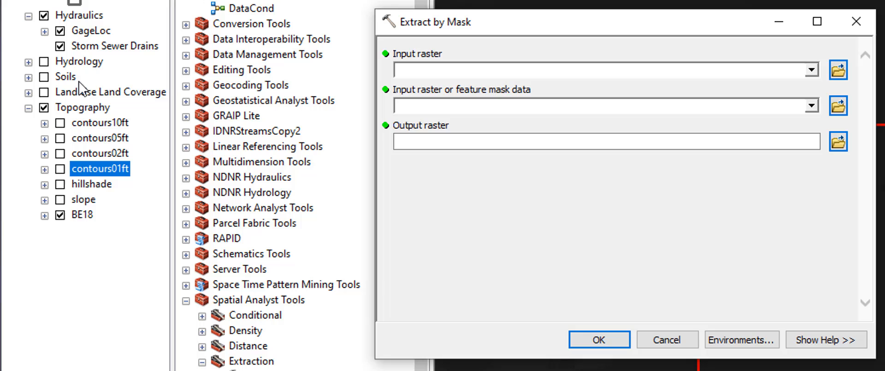
click(85, 216)
drag(85, 216, 492, 71)
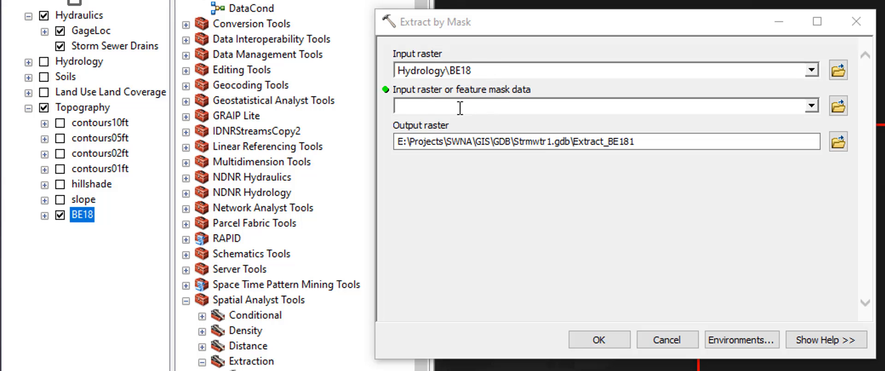
click(431, 106)
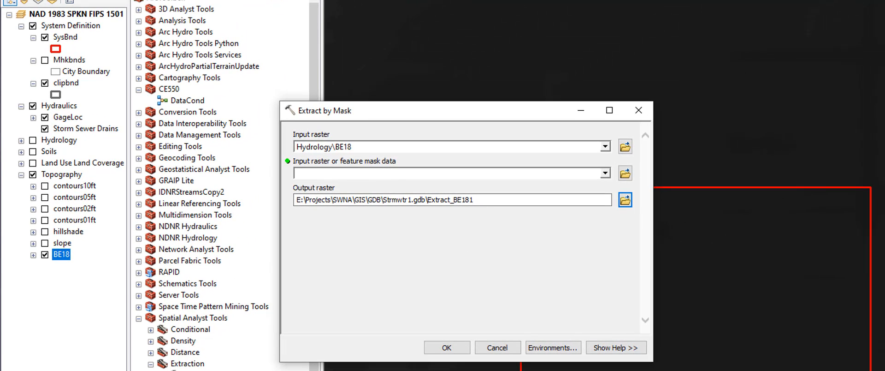
drag(65, 39, 312, 173)
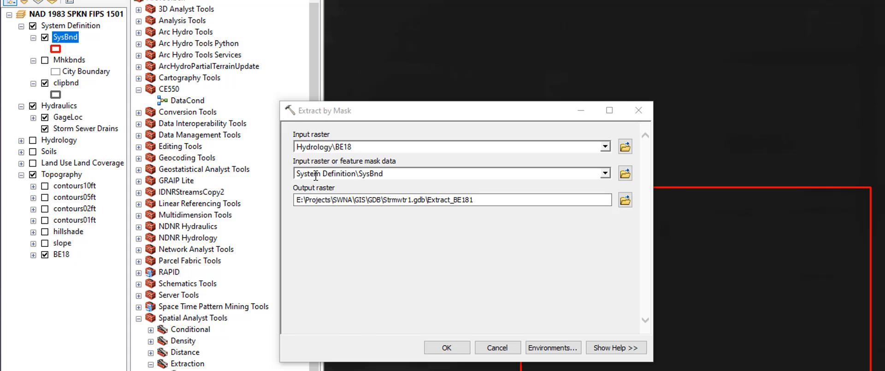
Set the output raster to BE18 in SWNA1.gdb and try to run the mask extraction.
click(625, 202)
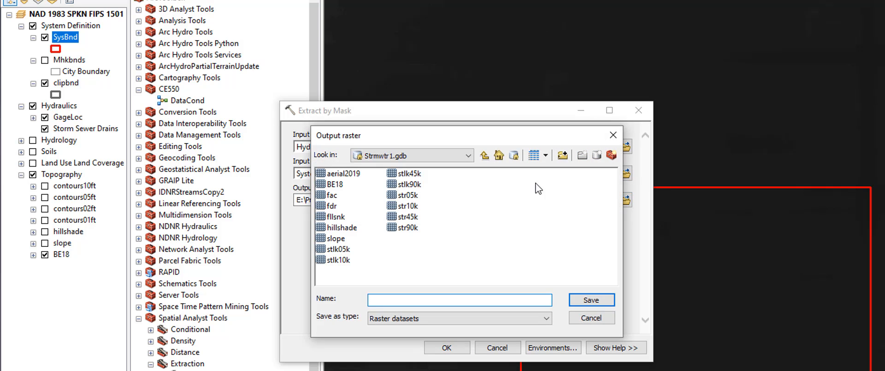
click(484, 156)
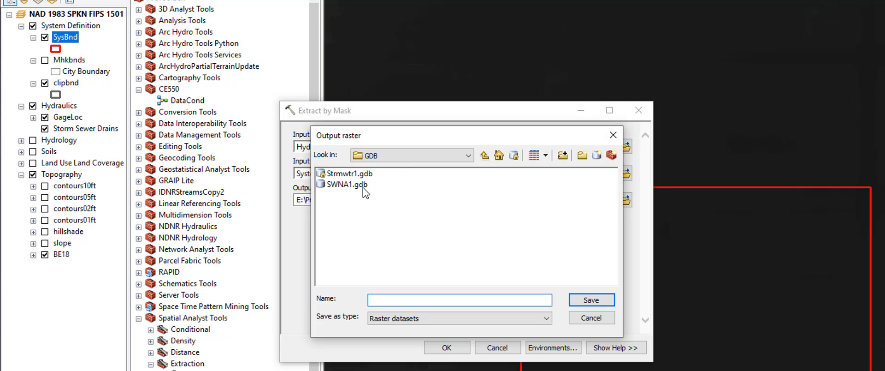
double_click(364, 187)
click(436, 300)
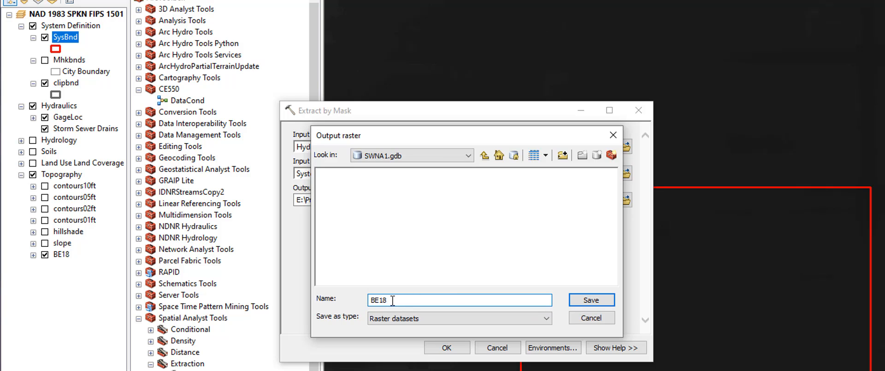
click(589, 300)
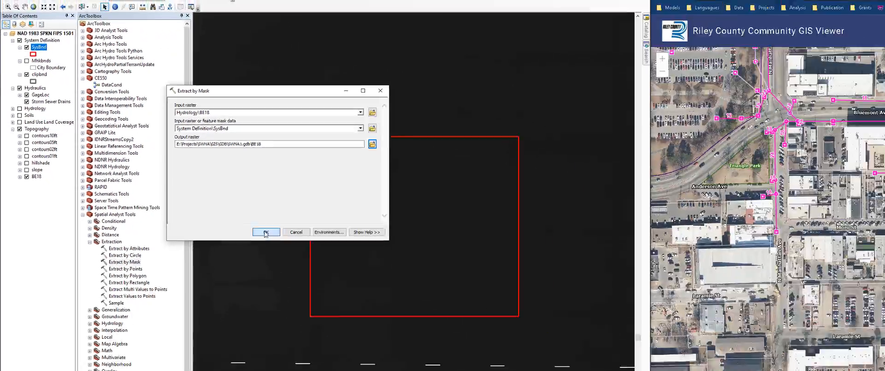
click(441, 344)
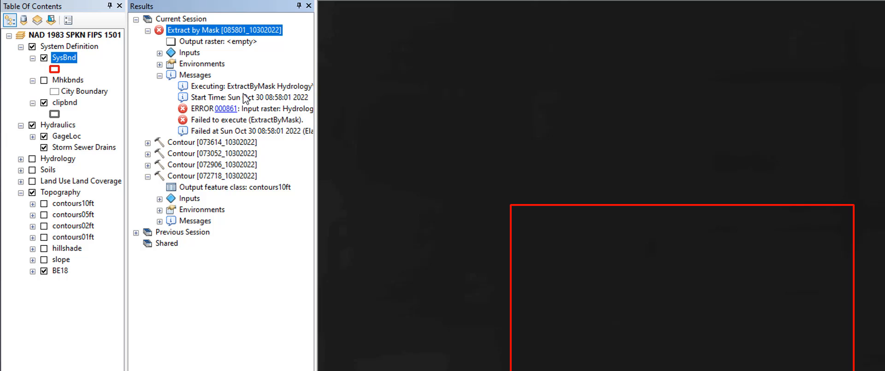
Examine the environment settings and inputs recorded for the failed Extract by Mask run.
click(160, 64)
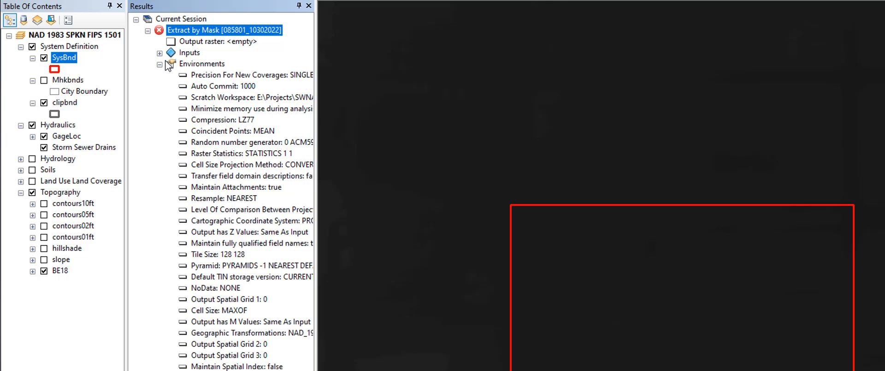
click(159, 53)
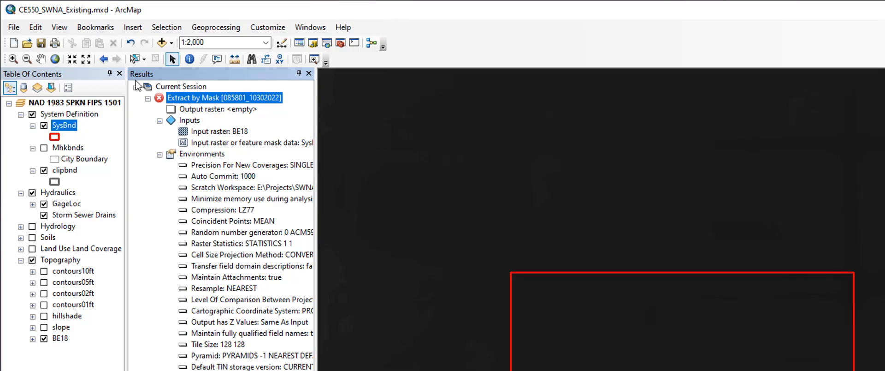
Save the current map document and exit ArcMap.
click(41, 44)
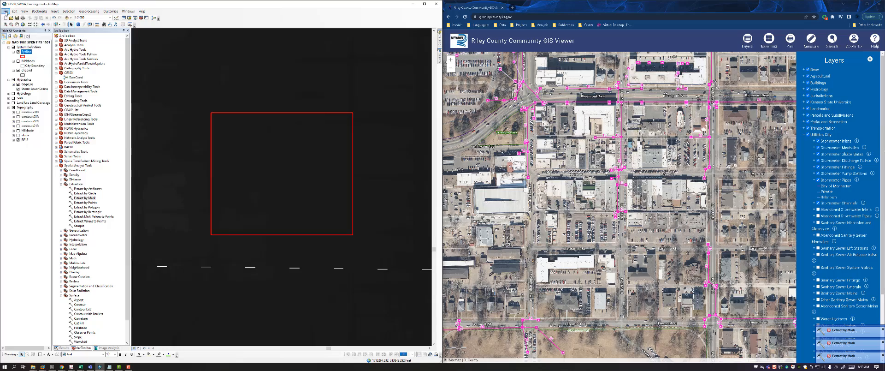
click(5, 11)
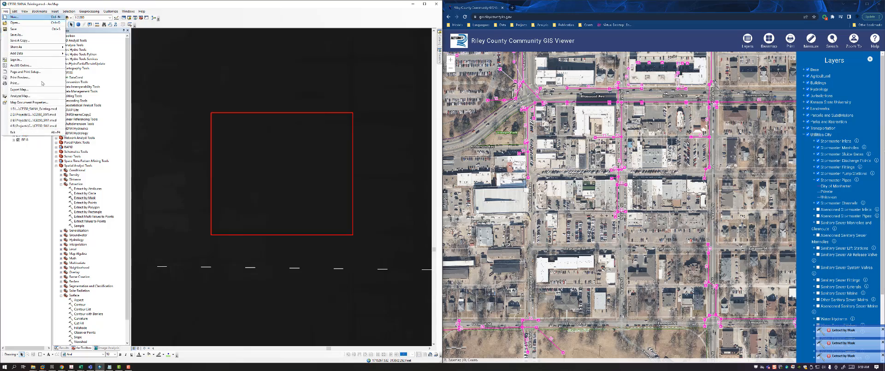
click(43, 132)
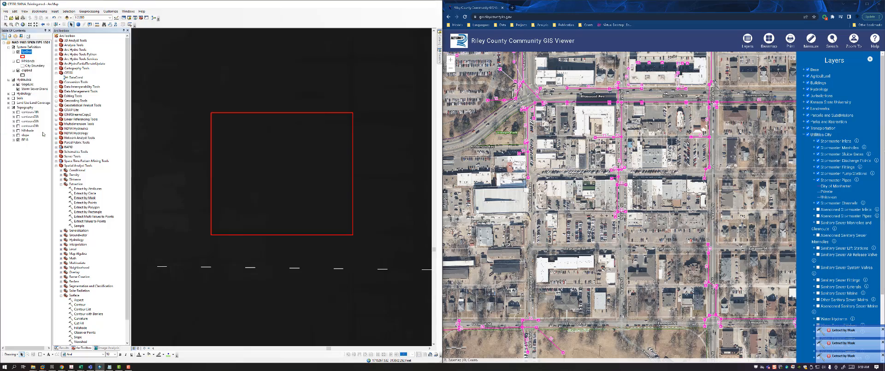
Launch ArcMap 10.7.1 again and open a recent map document.
click(8, 365)
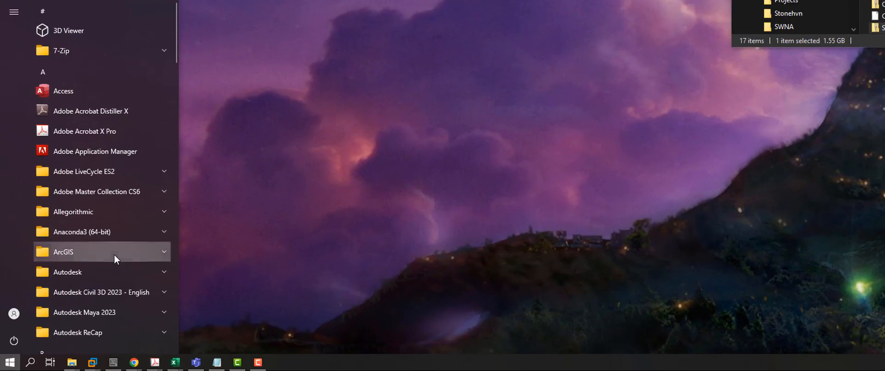
click(115, 253)
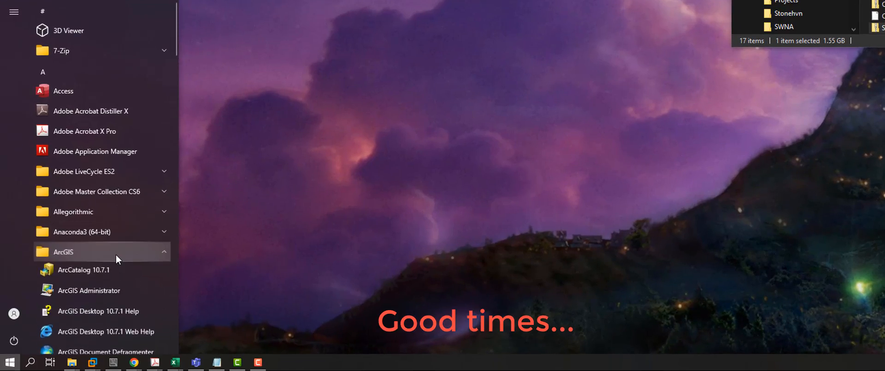
scroll(115, 253, down, 4)
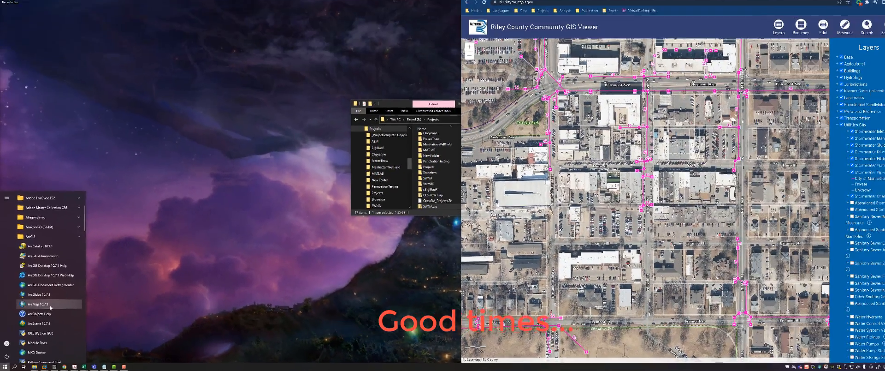
click(67, 252)
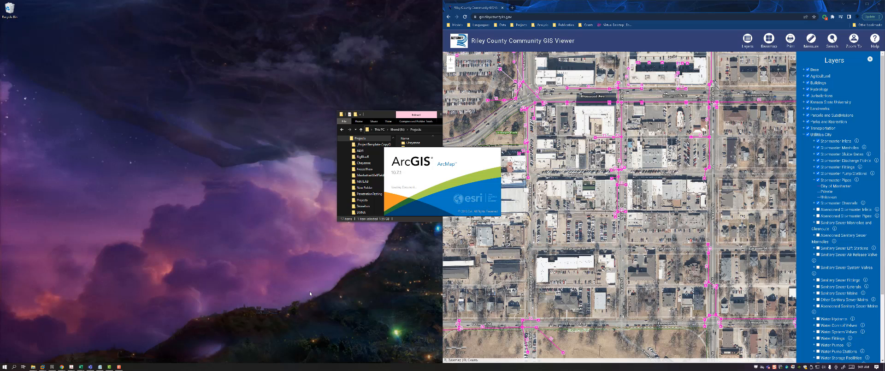
double_click(292, 152)
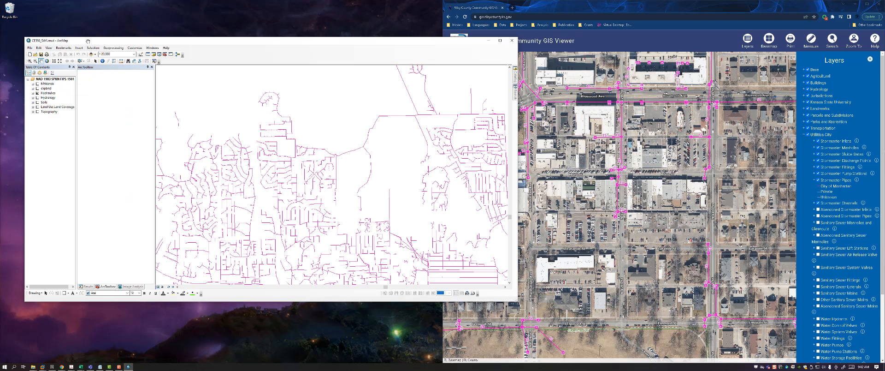
Open the map document CE550_SWNA_Existing.mxd from the workspace folder in place of the current one.
click(35, 54)
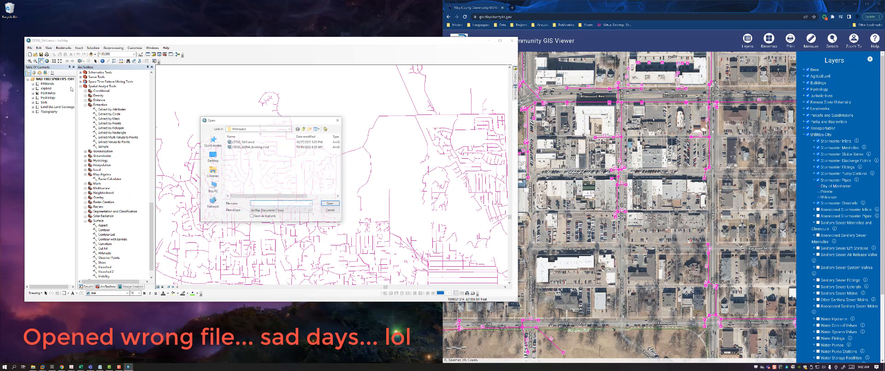
click(258, 142)
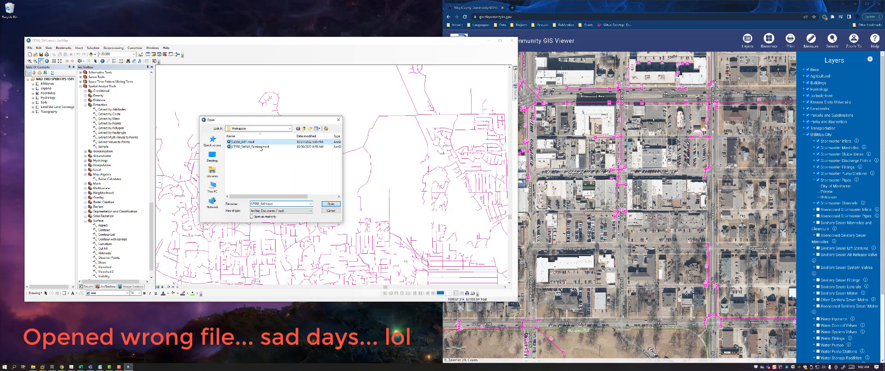
click(251, 146)
click(330, 205)
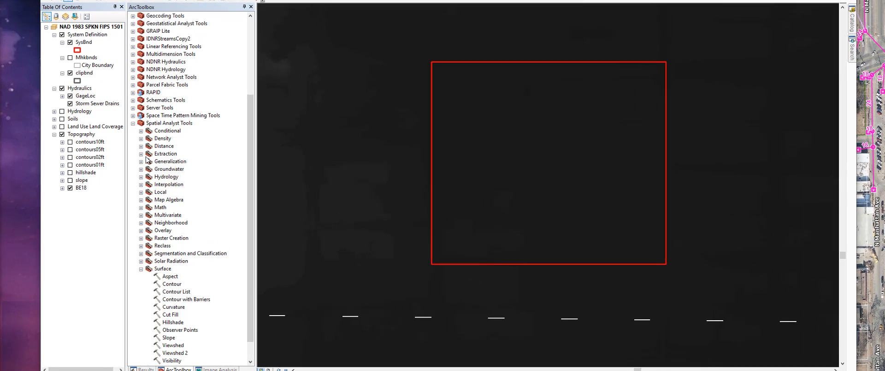
Start the Extract by Mask tool with the BE18 raster from Strmwtr1.gdb as the input raster.
click(86, 156)
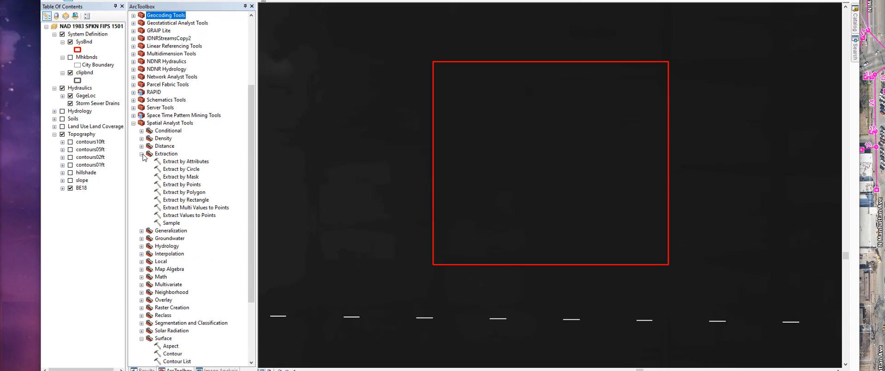
double_click(180, 179)
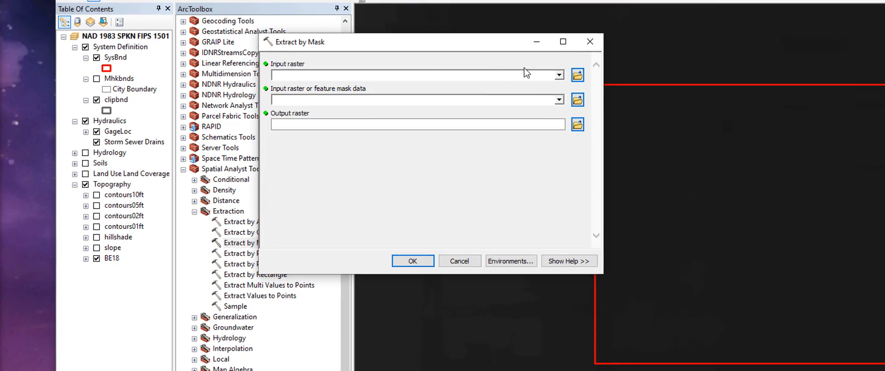
click(578, 75)
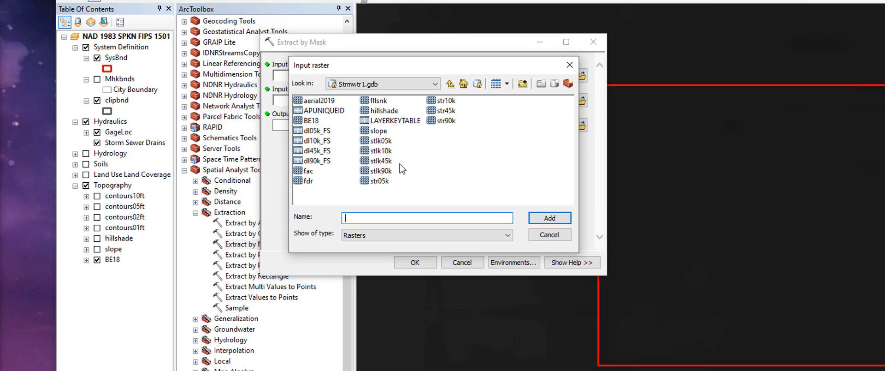
click(312, 120)
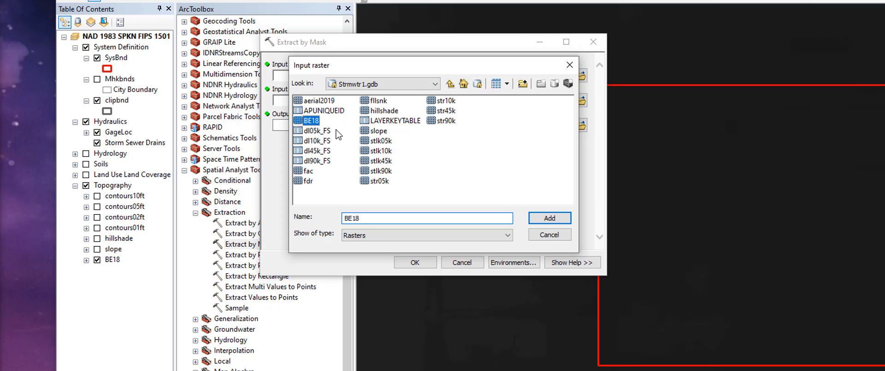
click(547, 217)
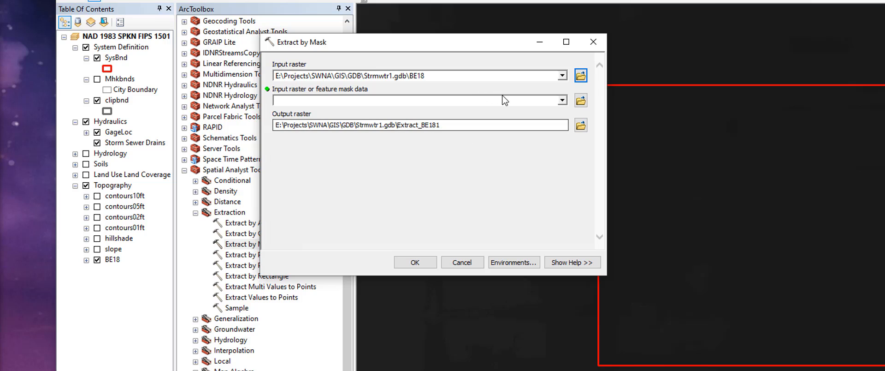
Set the SysBnd feature class from SWNA1.gdb as the mask data for the extraction.
click(580, 100)
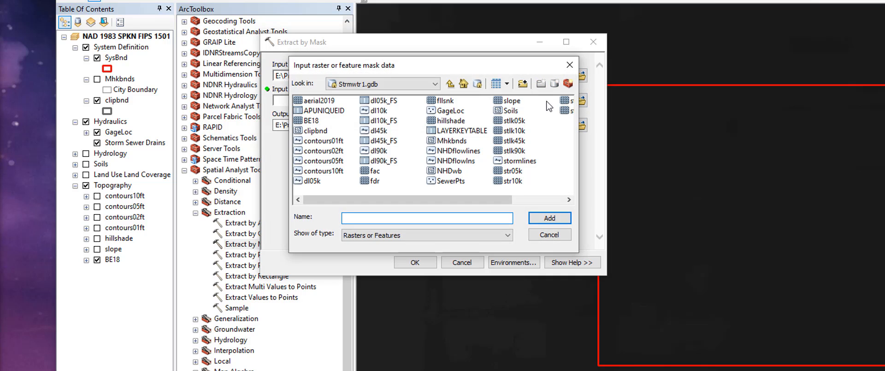
click(450, 84)
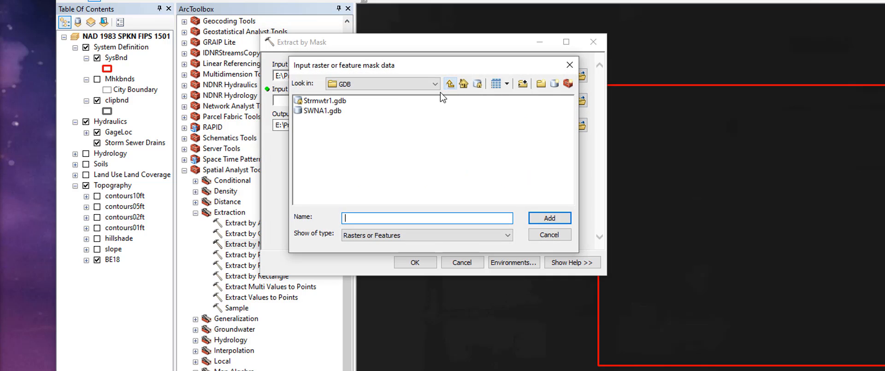
double_click(334, 112)
click(320, 102)
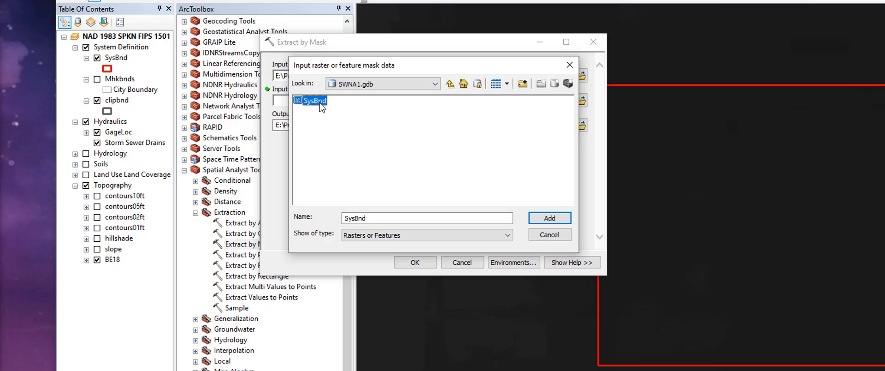
click(557, 220)
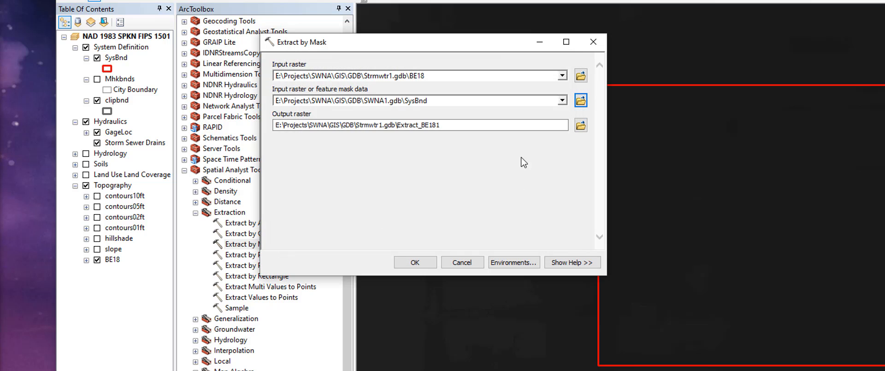
Name the output raster BE18 in SWNA1.gdb and run the extraction.
click(580, 126)
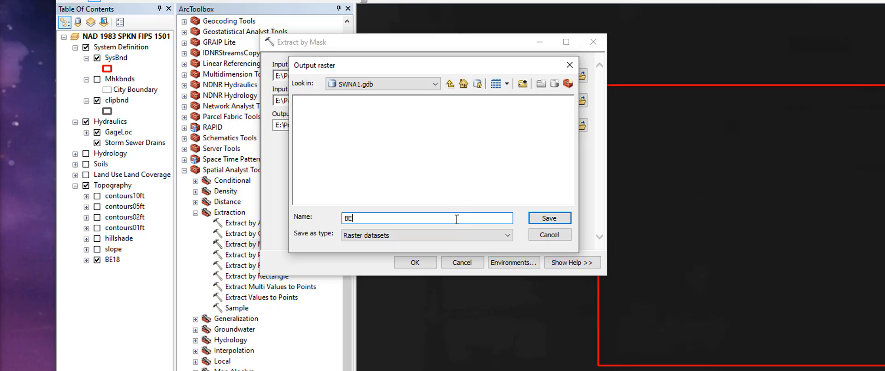
text(BE18)
click(548, 218)
click(415, 262)
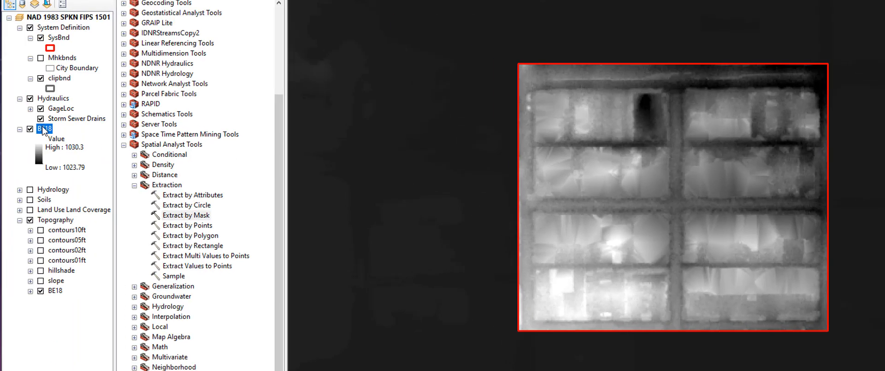
Move the extracted BE18 layer into the Topography group and remove the original BE18 layer from the map.
drag(44, 132, 65, 289)
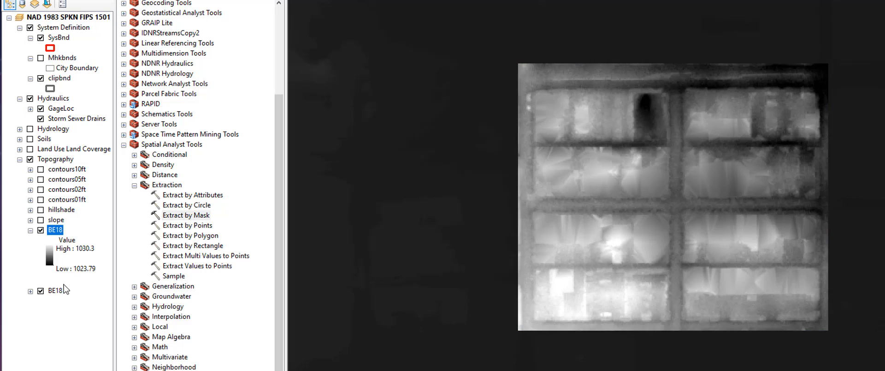
click(55, 291)
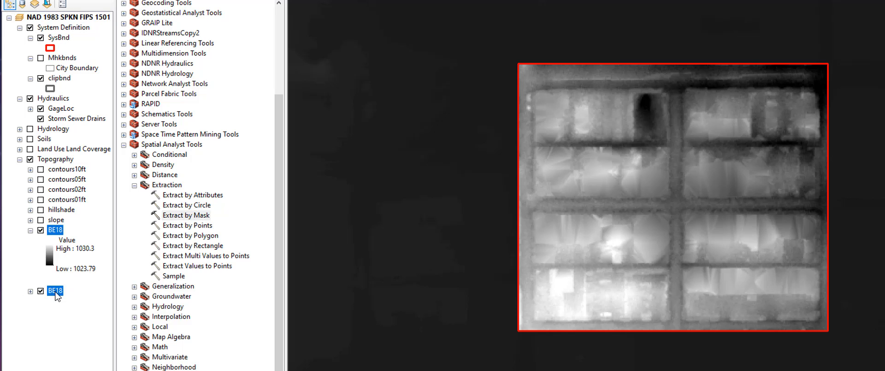
right_click(56, 296)
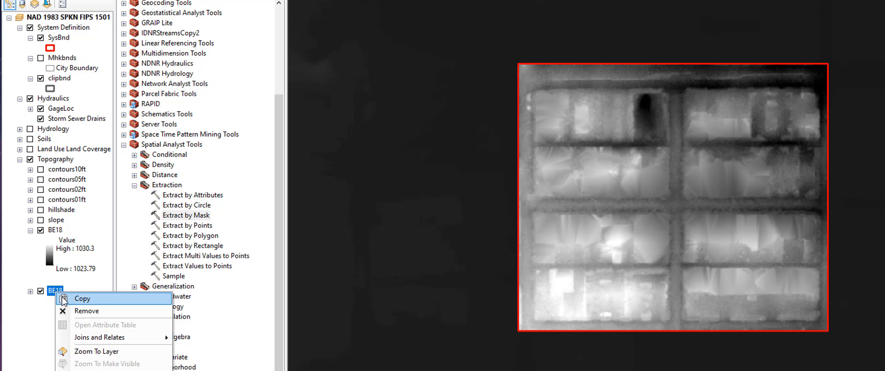
click(76, 313)
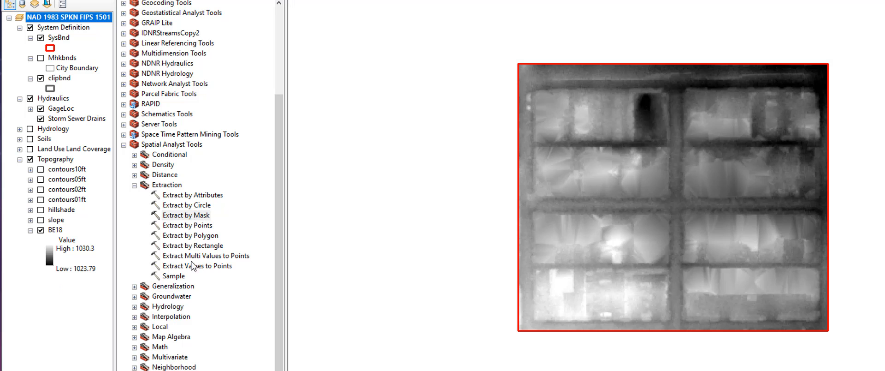
Turn on the slope layer and set up Extract by Mask with slope as input raster and SysBnd as mask.
drag(534, 276, 506, 351)
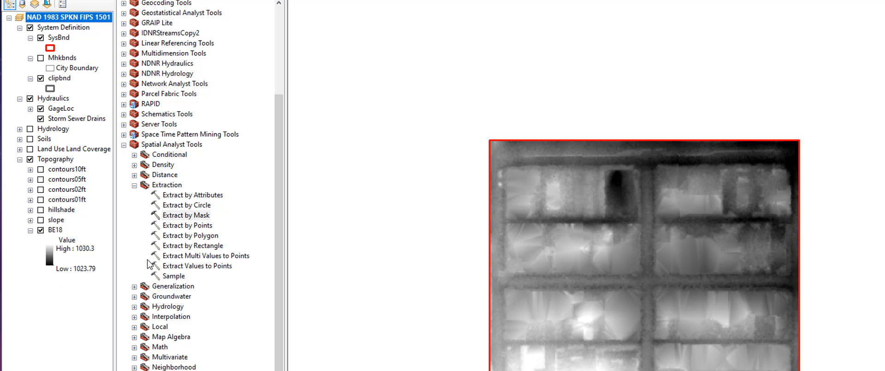
click(41, 220)
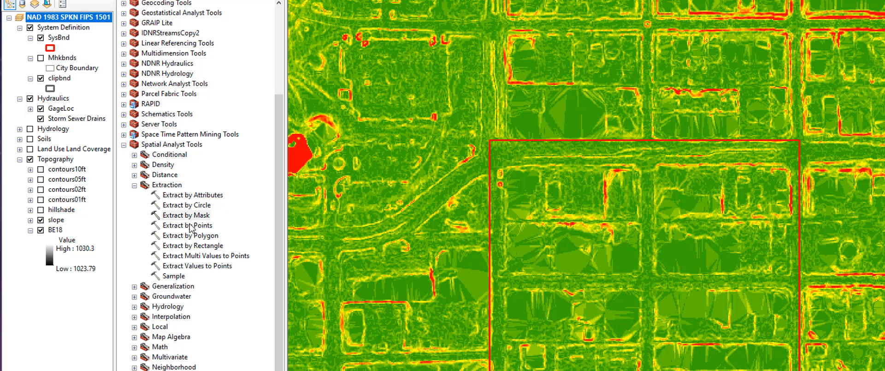
double_click(200, 216)
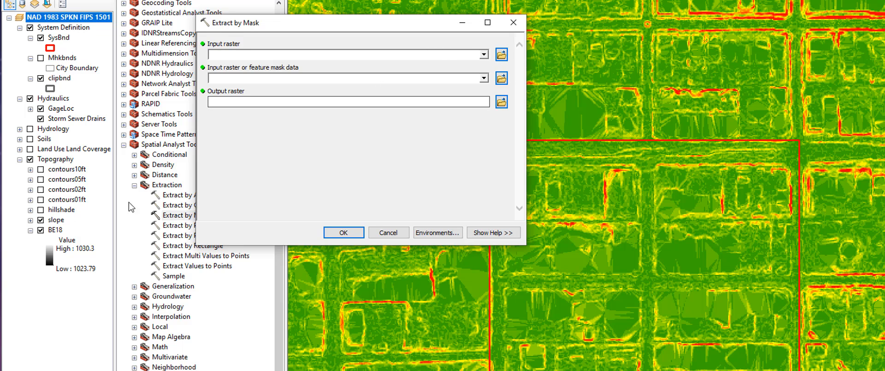
drag(56, 219, 311, 54)
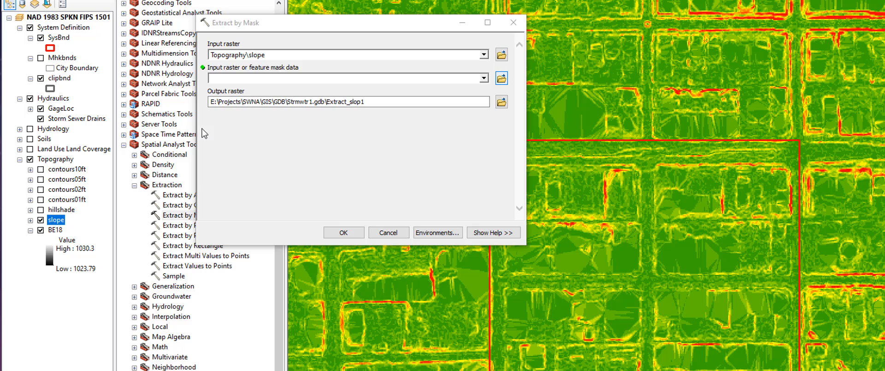
drag(59, 37, 252, 83)
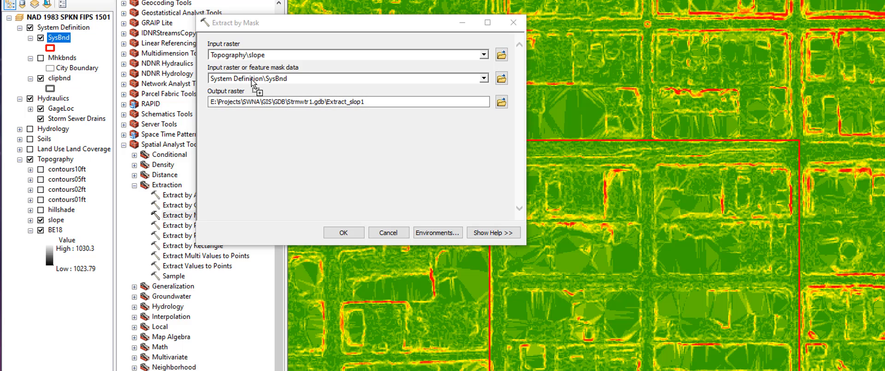
Name the output raster slope in SWNA1.gdb and run the extraction.
click(501, 102)
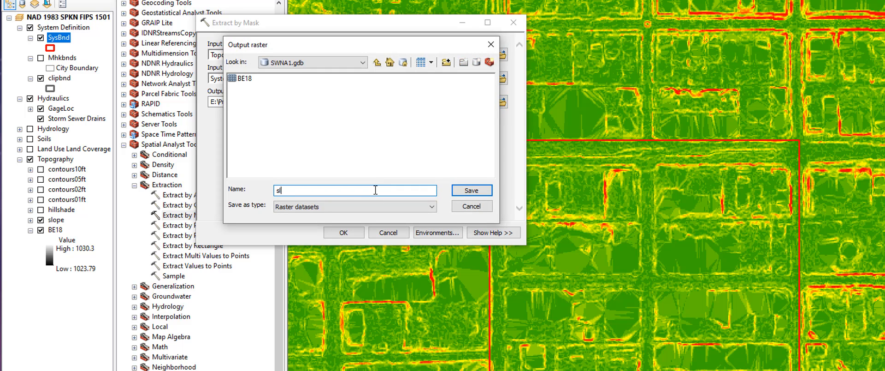
click(471, 190)
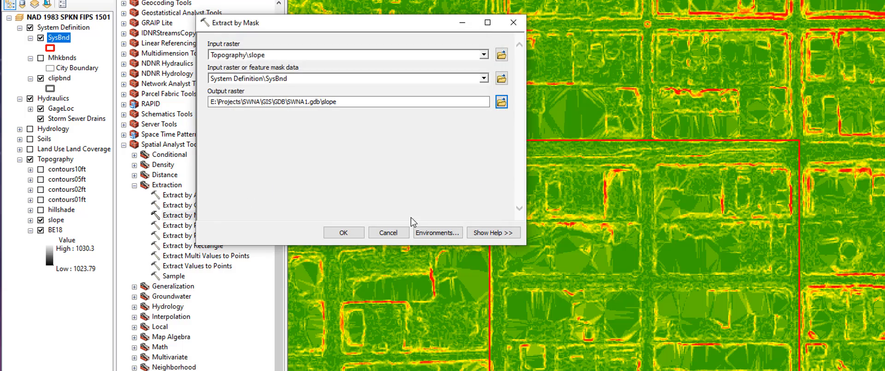
click(343, 232)
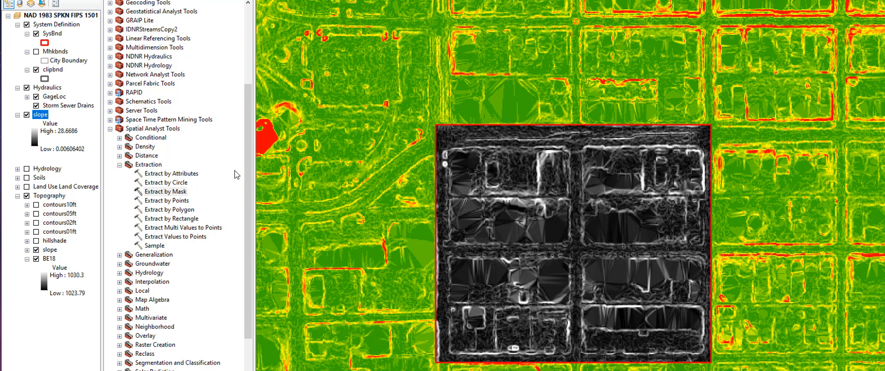
Move the extracted slope layer into the Topography group, remove the original slope layer, and collapse the BE18 legend.
drag(40, 115, 61, 246)
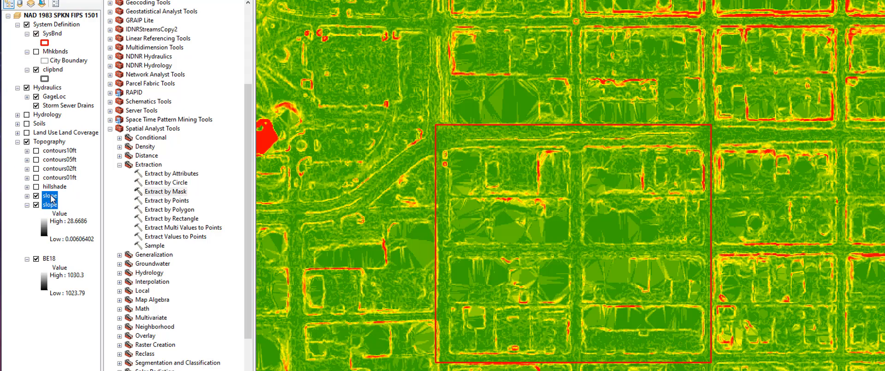
right_click(48, 196)
click(72, 212)
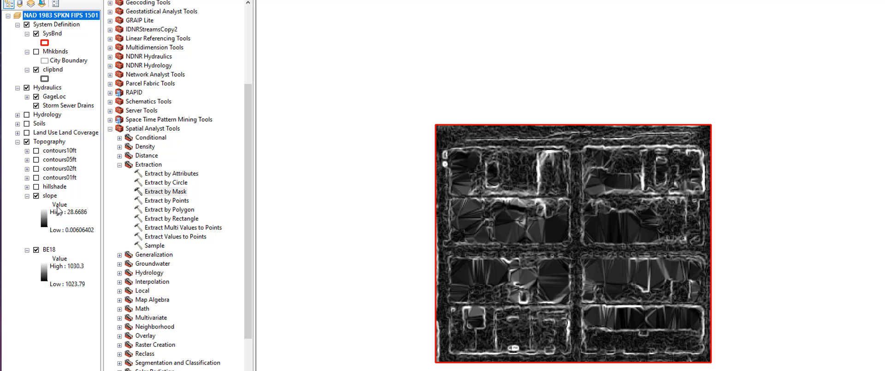
click(27, 252)
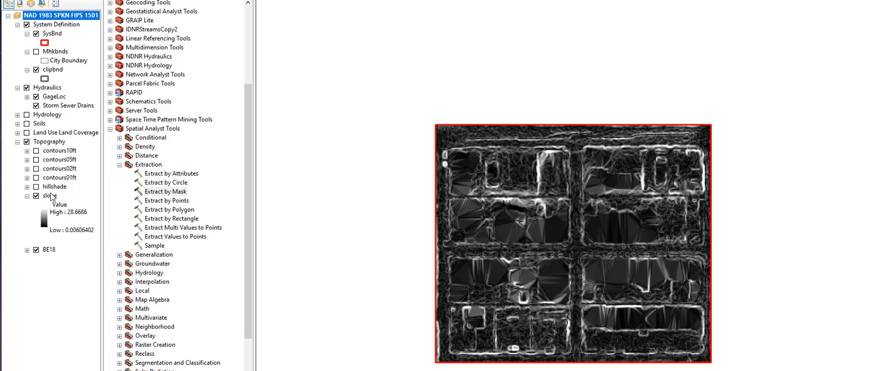
Switch the extracted slope layer's symbology from a stretched to a classified display in its layer properties.
right_click(48, 196)
click(128, 343)
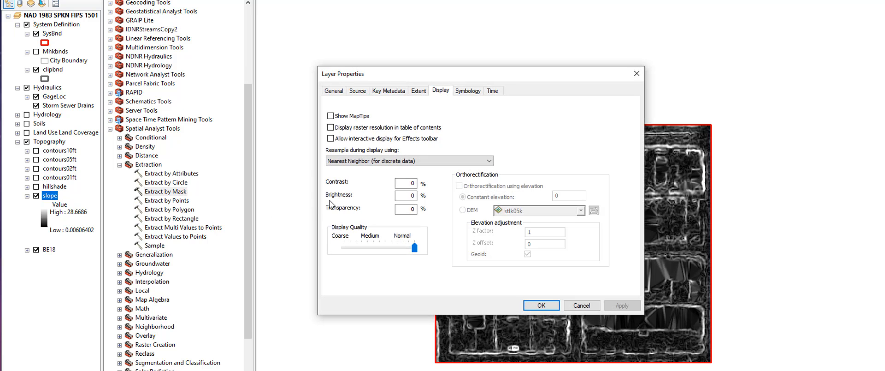
click(468, 90)
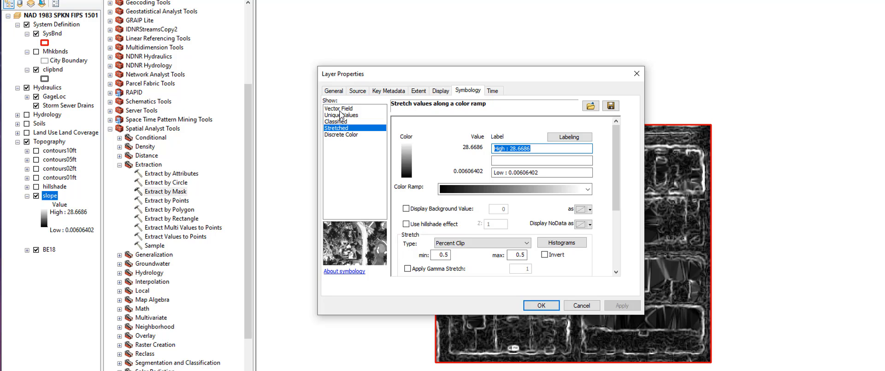
click(340, 122)
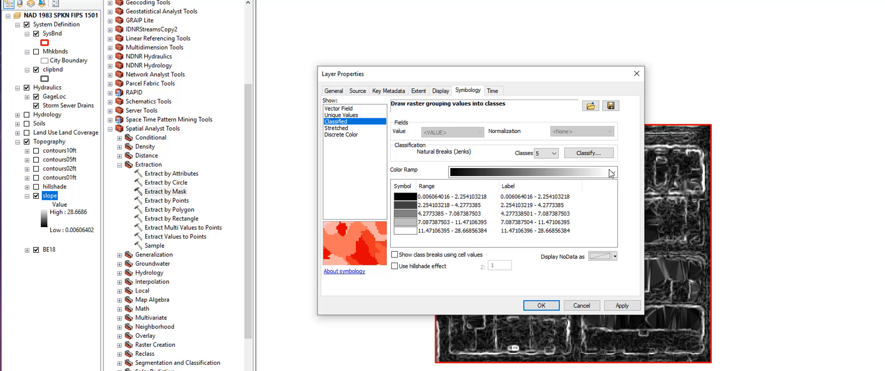
Open the slope layer's classification settings and set the first two class break values to 2 and 5.
click(601, 156)
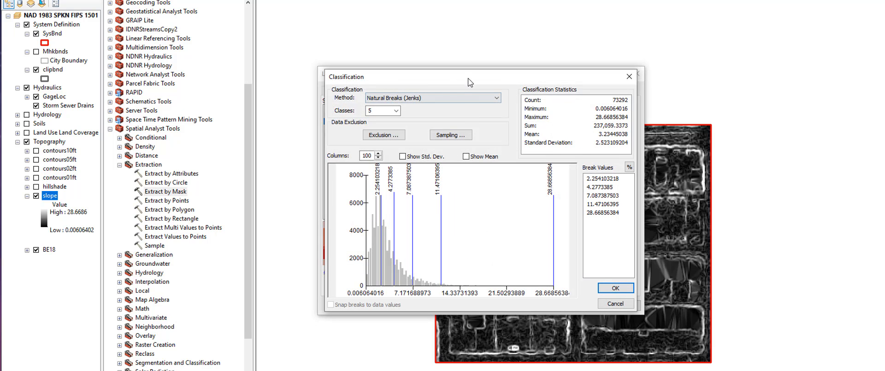
drag(469, 82, 787, 75)
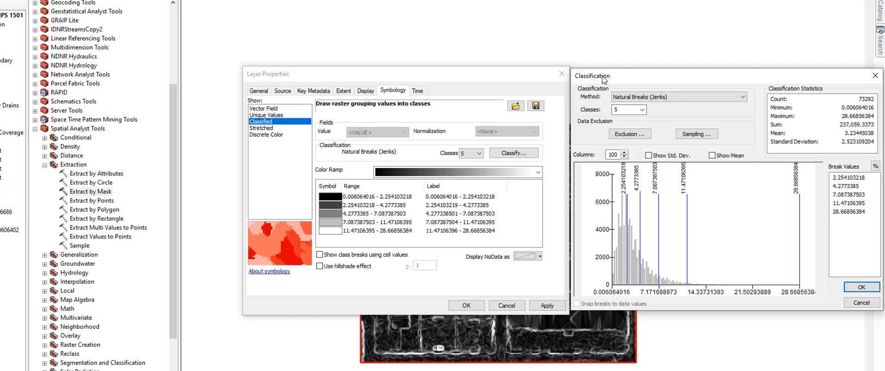
drag(602, 78, 600, 75)
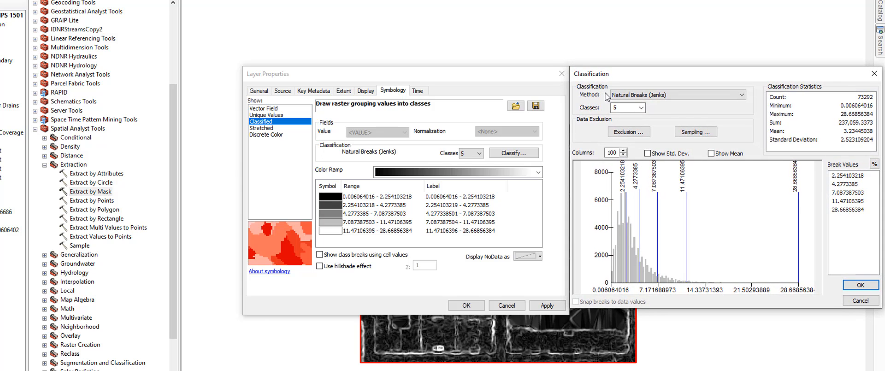
click(694, 94)
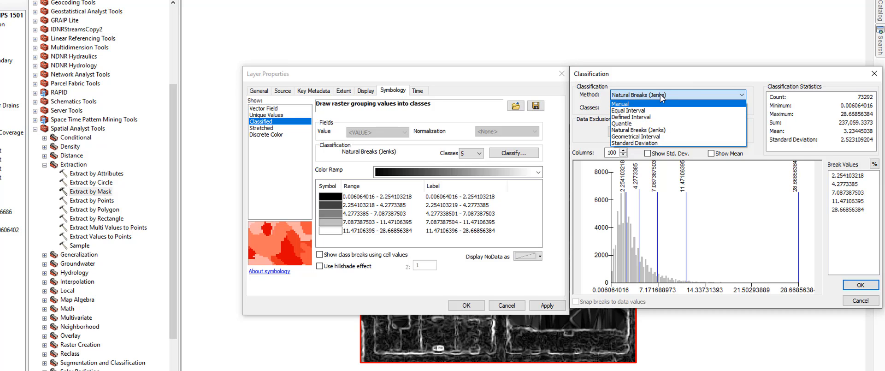
click(668, 77)
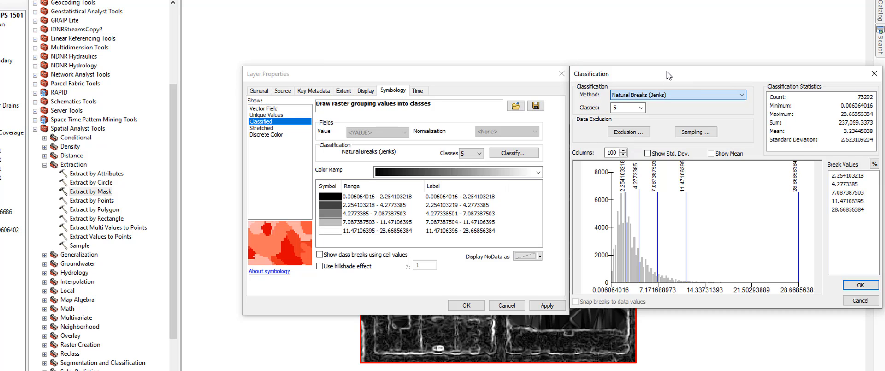
click(854, 179)
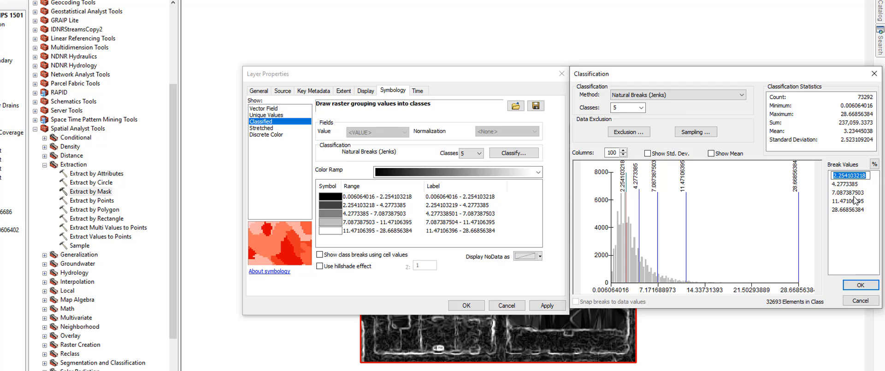
text(2)
key(Return)
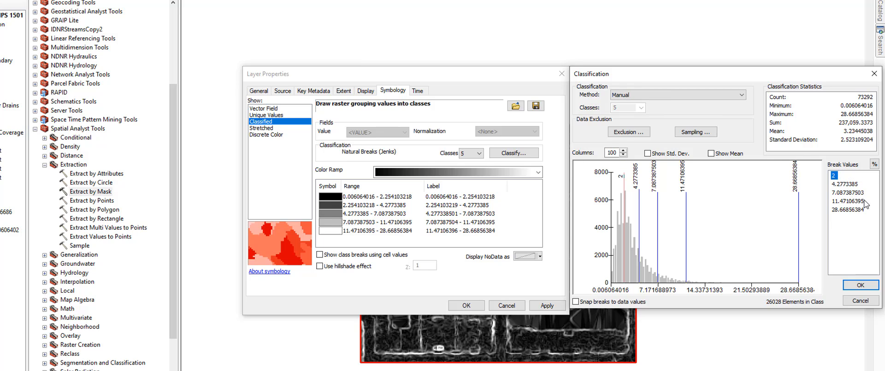
click(845, 184)
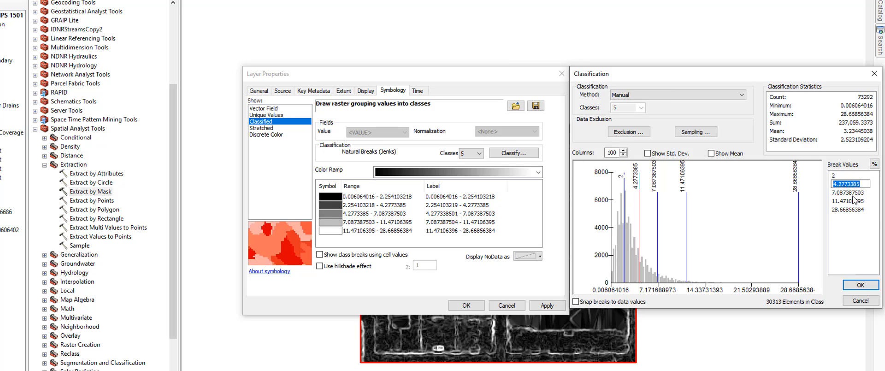
text(5)
key(Return)
Set the third and fourth class break values to 8 and 12 and accept the classification.
click(847, 193)
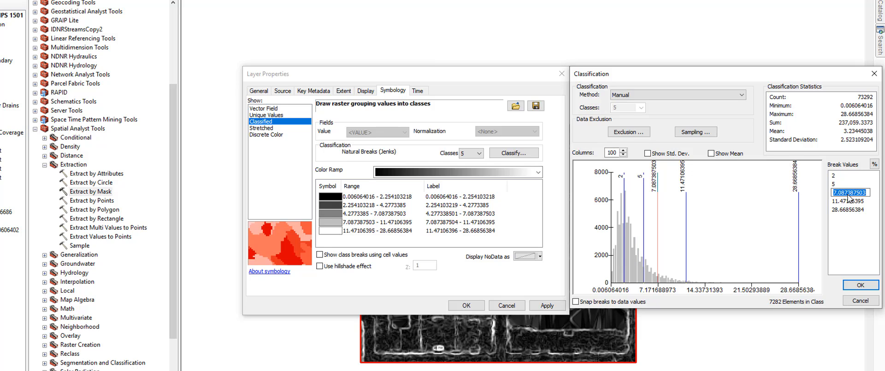
text(8)
key(Return)
click(850, 202)
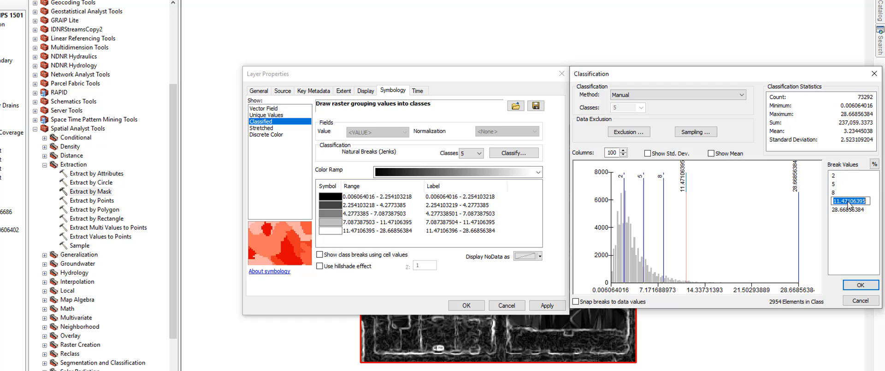
text(12)
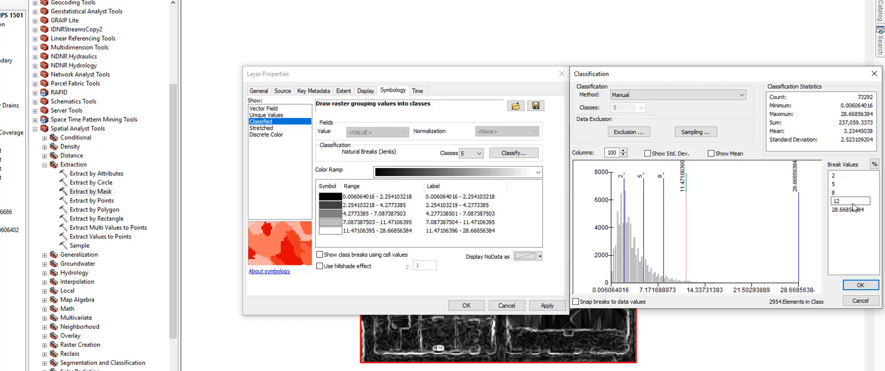
key(Return)
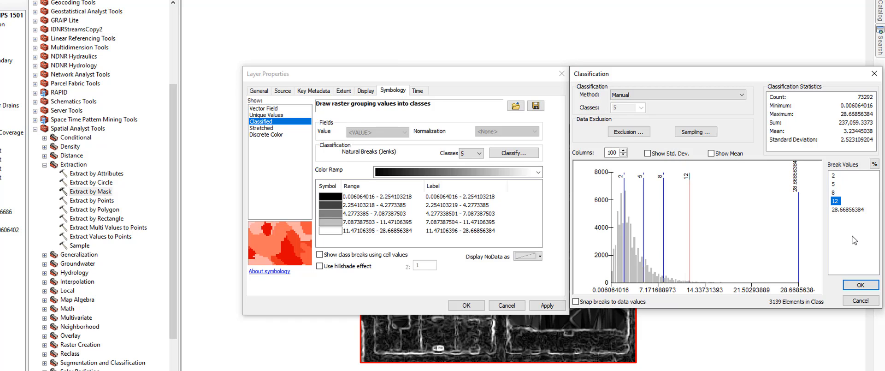
click(860, 285)
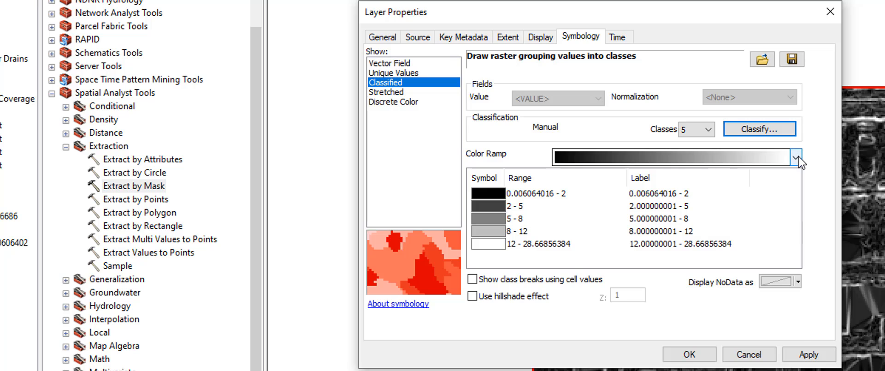
Apply the green-yellow-red color ramp to the slope classes and relabel the lowest class as 0 - 2.
click(796, 158)
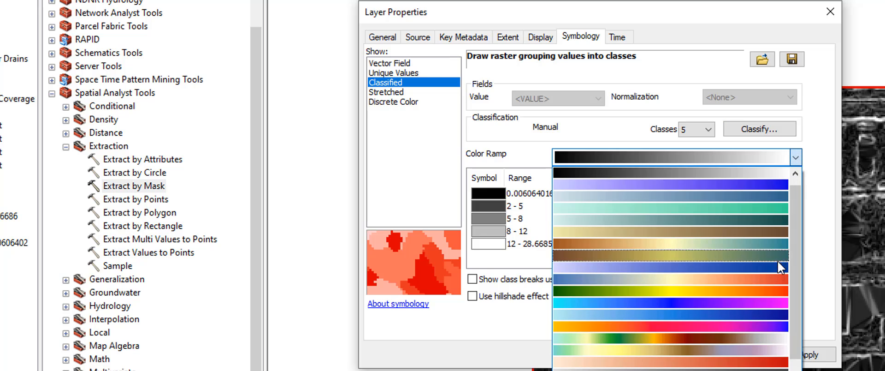
click(778, 290)
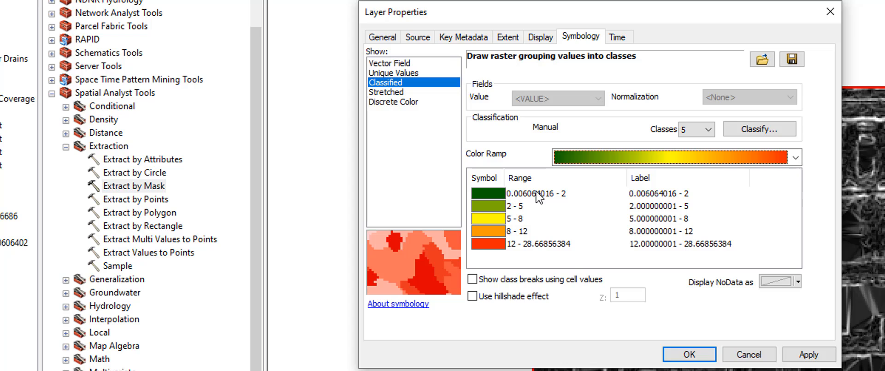
click(519, 195)
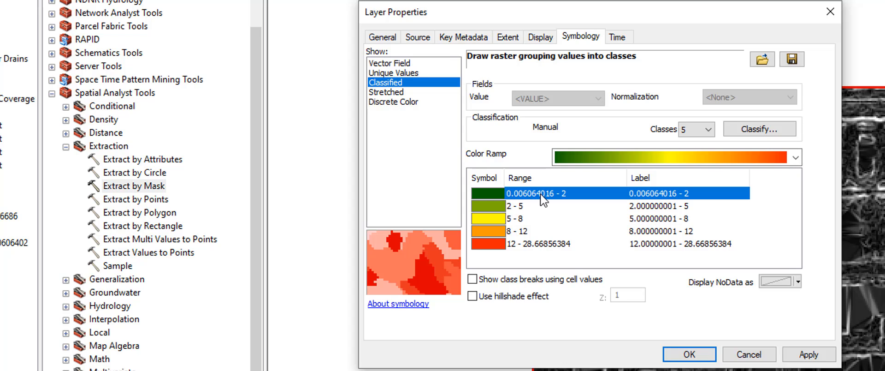
click(541, 193)
click(654, 195)
click(665, 192)
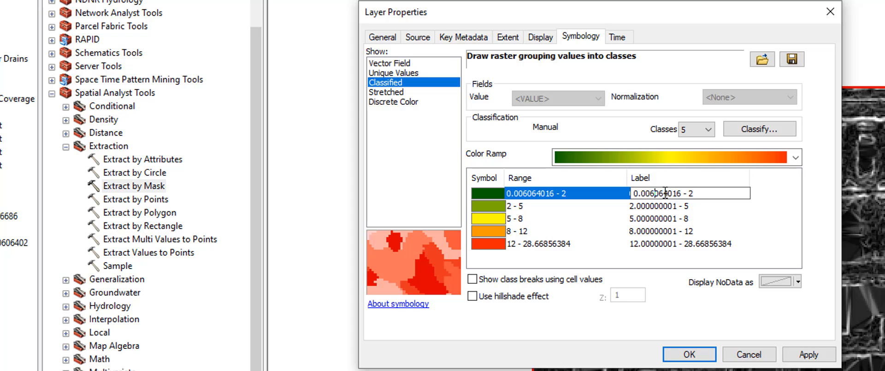
drag(681, 193, 631, 193)
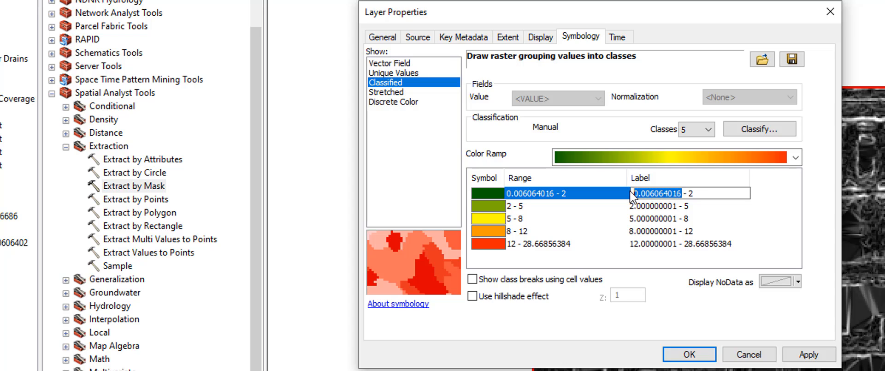
text(0)
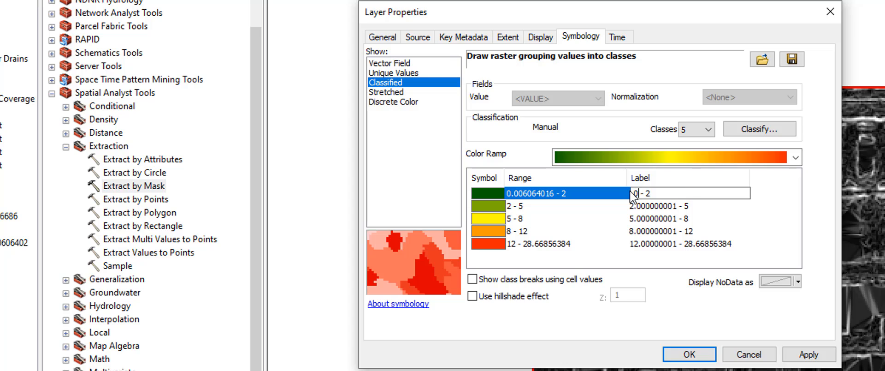
Relabel the second slope class as 2 - 5% and add a percent sign to the first label, making it 0 - 2%.
click(631, 205)
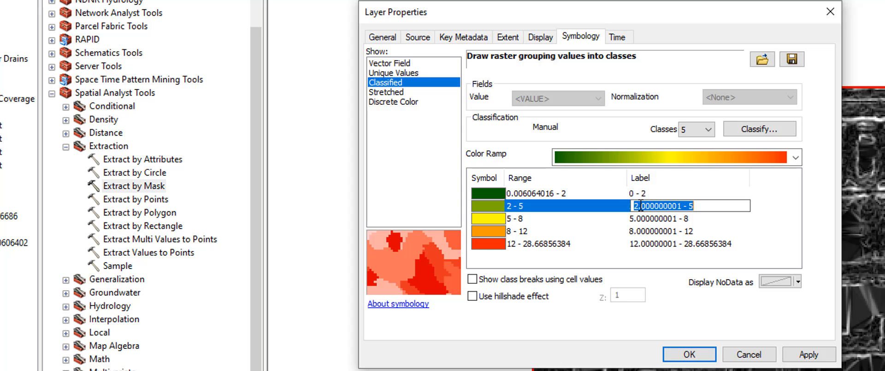
click(634, 206)
key(Delete)
key(Delete)
key(Delete)
key(Delete)
key(Delete)
key(Delete)
key(Delete)
key(Delete)
key(Delete)
key(Delete)
click(655, 194)
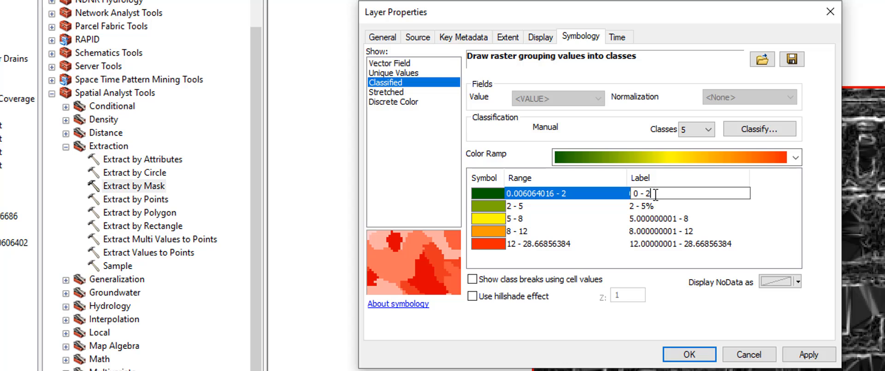
text(%)
Relabel the third slope class as 5 - 8%.
click(648, 218)
click(647, 218)
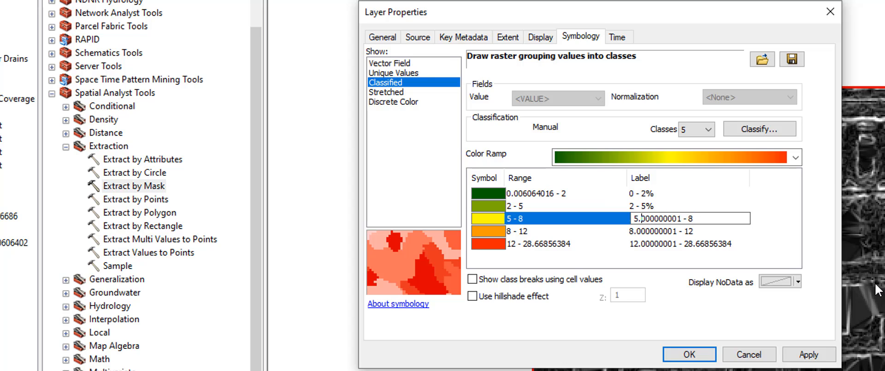
key(Delete)
key(Delete)
key(Delete)
key(Delete)
key(Delete)
key(Delete)
key(Delete)
key(Delete)
key(Delete)
key(Delete)
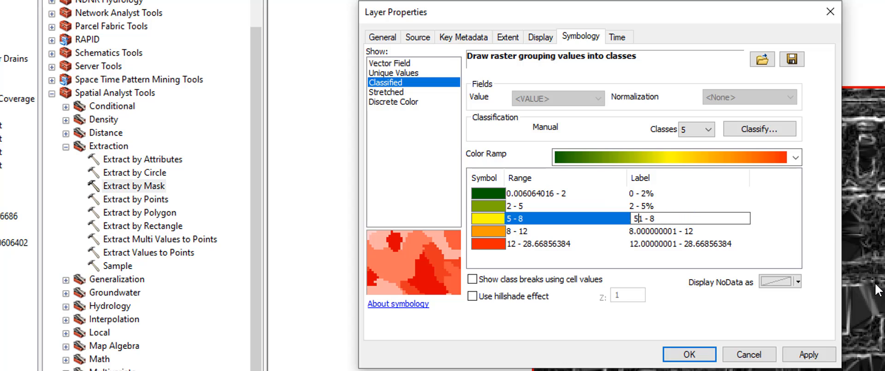
click(722, 218)
text(%)
Relabel the fourth slope class as 8 - 12%.
click(639, 232)
click(638, 231)
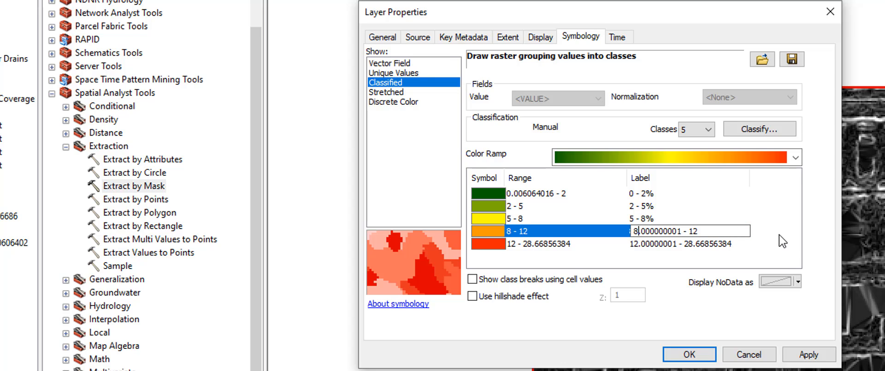
key(Delete)
key(Delete)
key(Delete)
key(Delete)
key(Delete)
key(Delete)
key(Delete)
key(Delete)
key(Delete)
key(Delete)
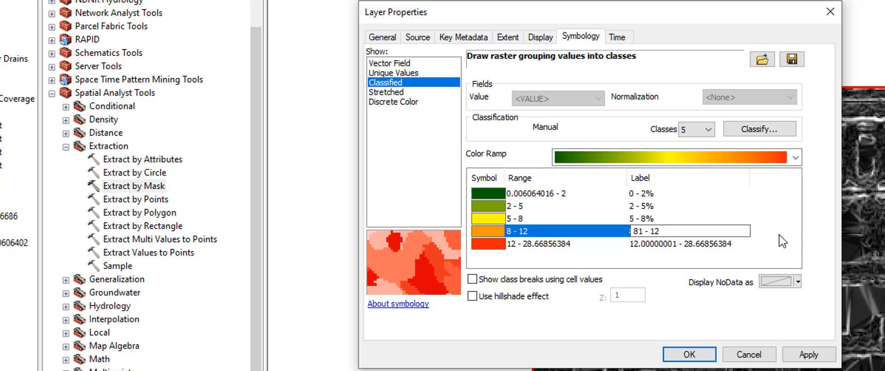
key(Delete)
click(718, 233)
text(%)
Shorten the label of the steepest slope class to 12 - 28.7%.
click(719, 244)
click(646, 243)
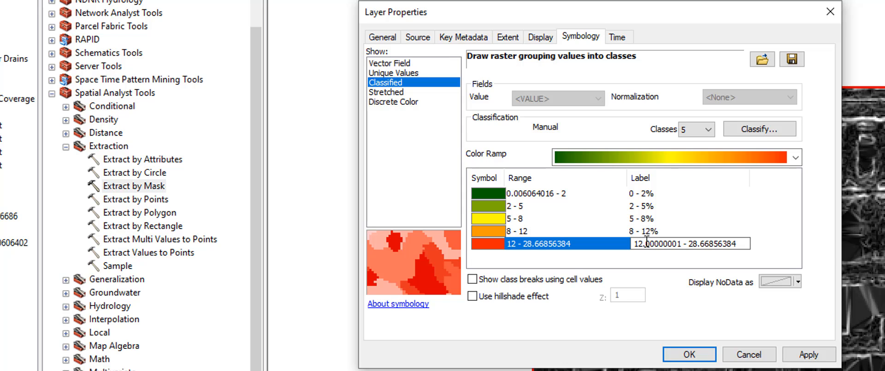
key(Delete)
key(Delete)
key(Delete)
key(Delete)
key(Delete)
key(Delete)
key(Delete)
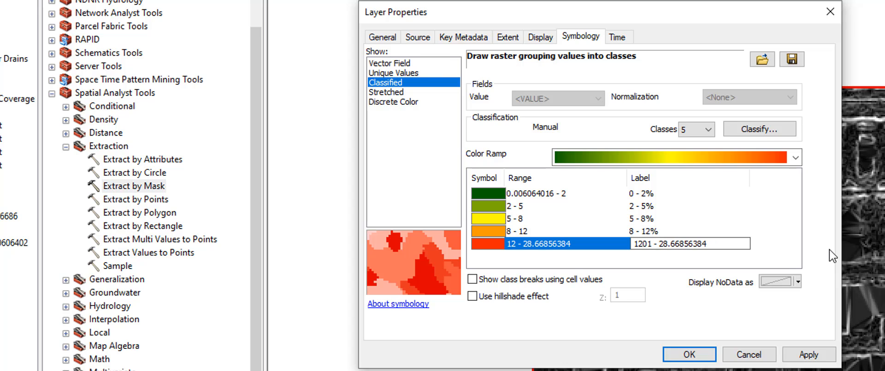
key(Delete)
key(Delete)
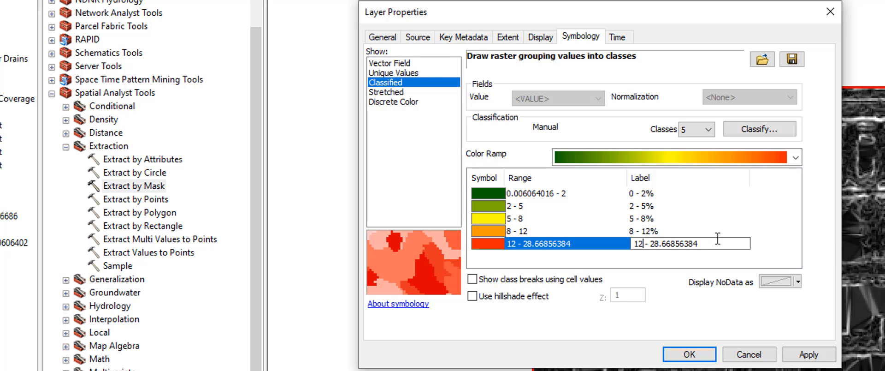
click(710, 247)
drag(662, 243, 720, 244)
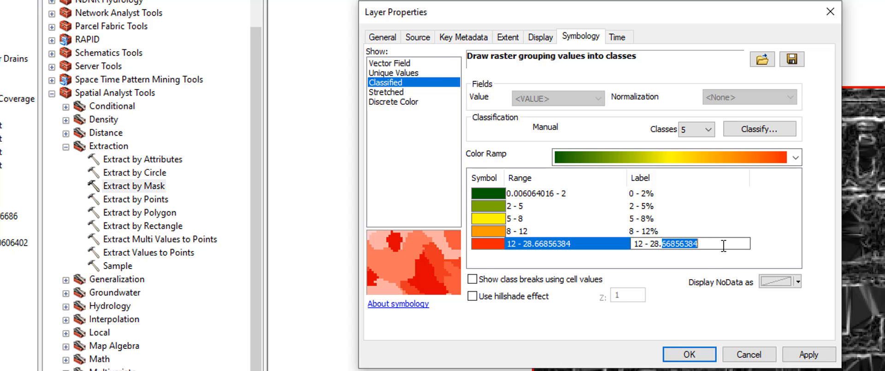
text(7)
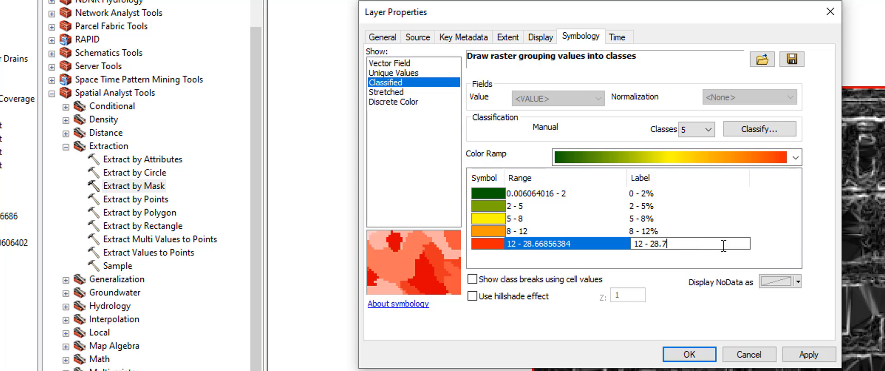
text(%)
click(772, 235)
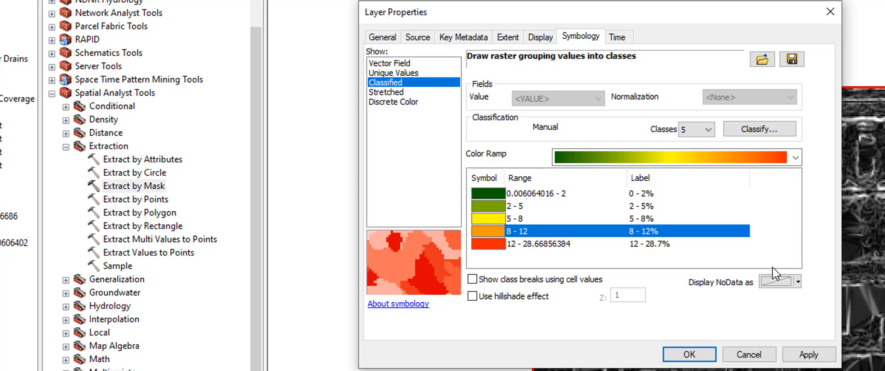
Round the steepest class's label to 12 - 29%, apply the classified symbology, and close the layer properties.
click(661, 243)
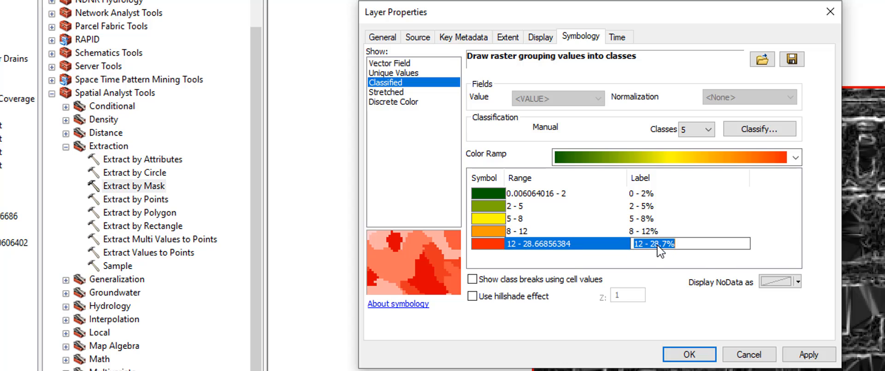
drag(653, 243, 659, 243)
text(9)
key(Delete)
key(Delete)
click(819, 354)
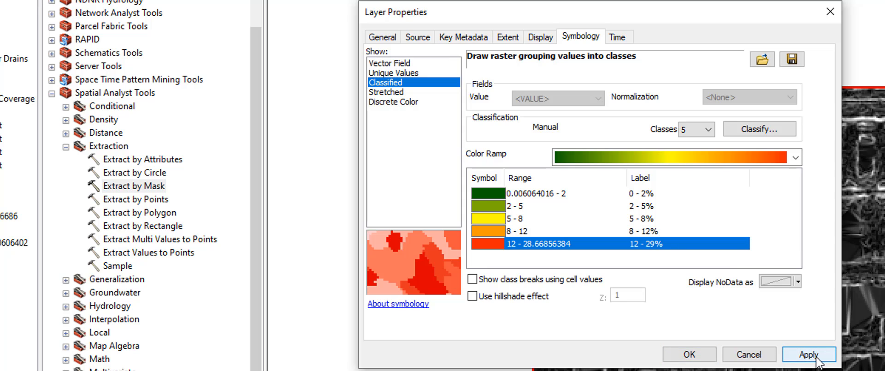
click(816, 356)
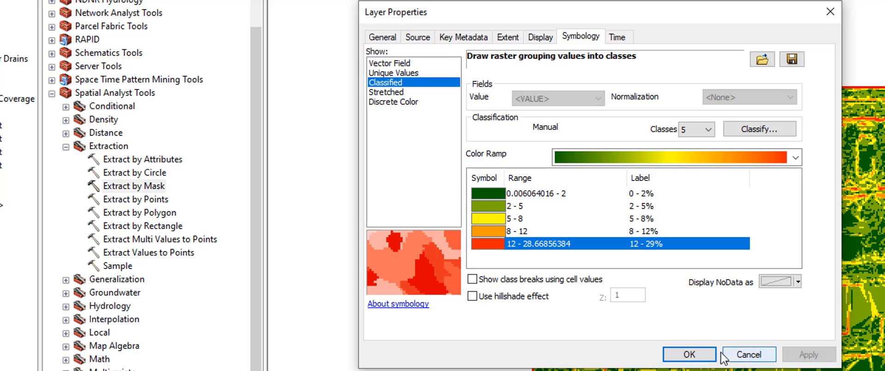
click(689, 354)
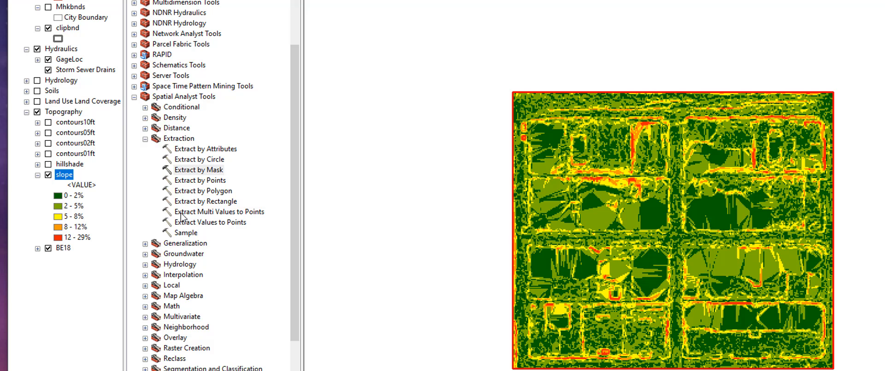
Set the slope layer's display transparency to 50% and close its layer properties.
right_click(65, 175)
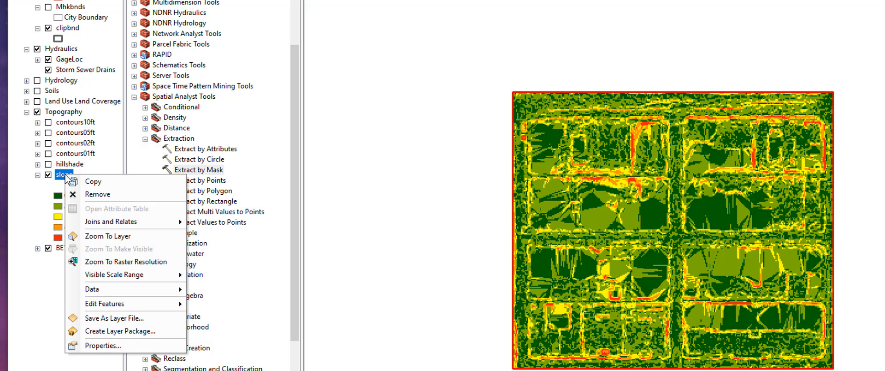
click(142, 345)
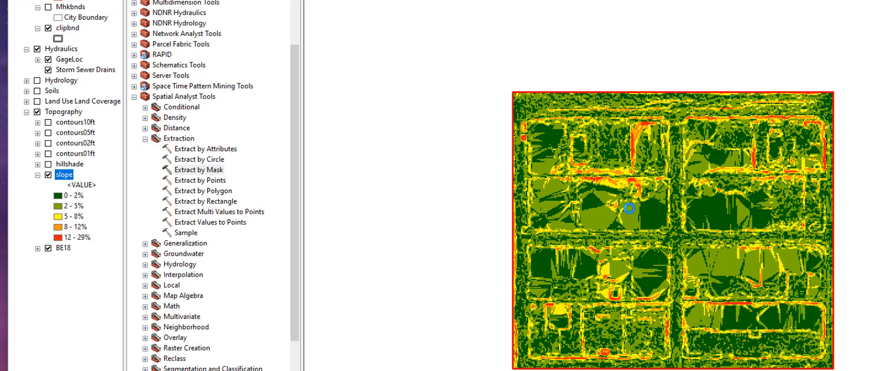
click(519, 52)
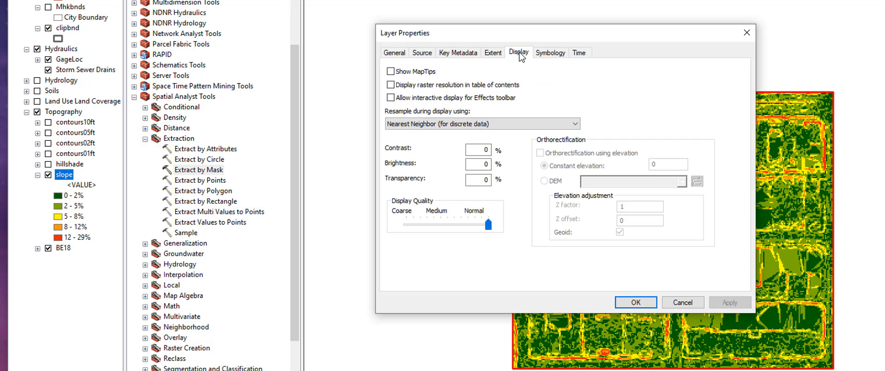
click(482, 180)
key(BackSpace)
text(50)
click(731, 302)
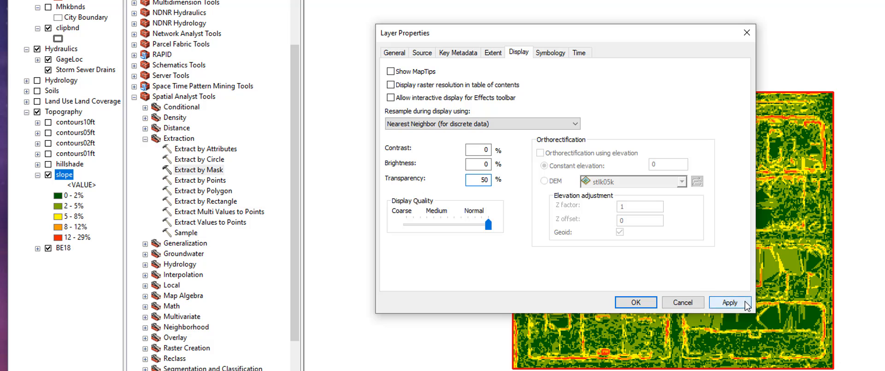
click(636, 302)
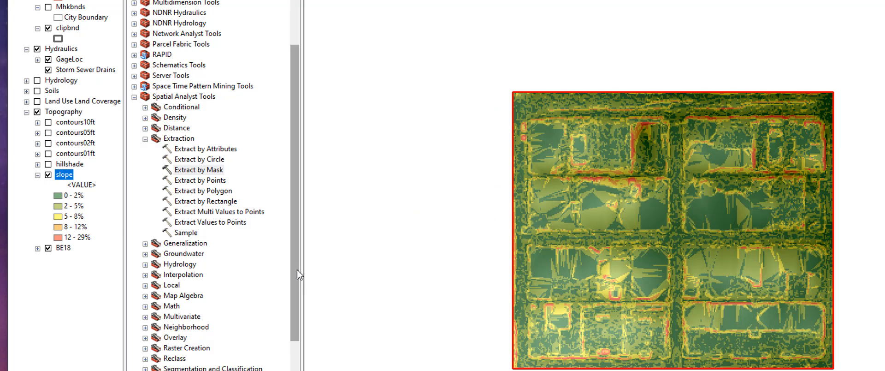
Hide and collapse the slope layer, and set up Extract by Mask with hillshade as input raster and SysBnd as mask.
click(48, 175)
click(37, 174)
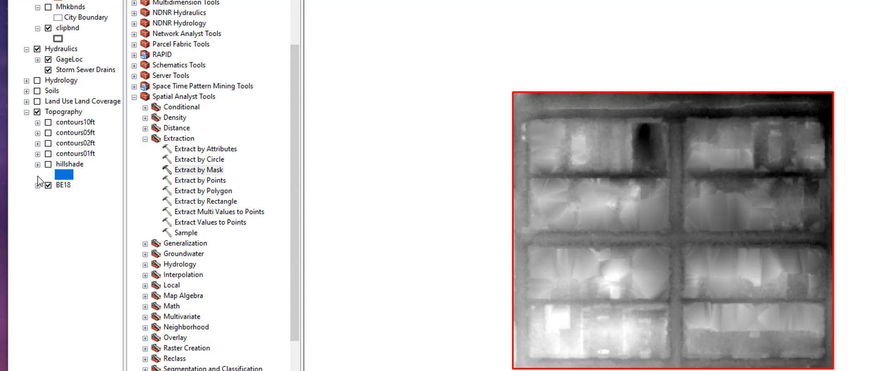
click(81, 164)
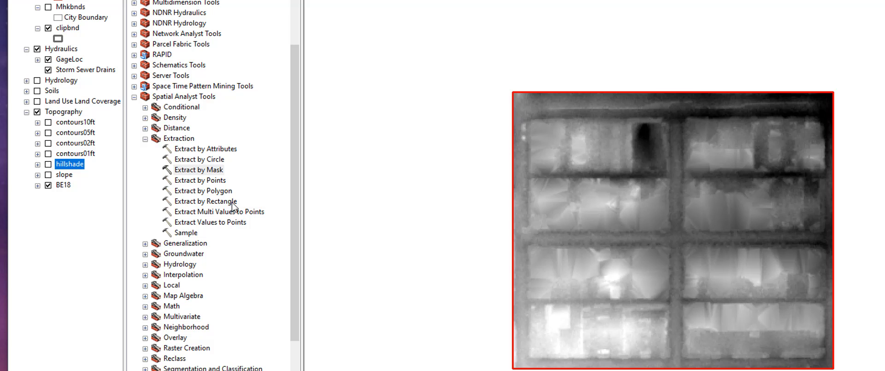
double_click(198, 169)
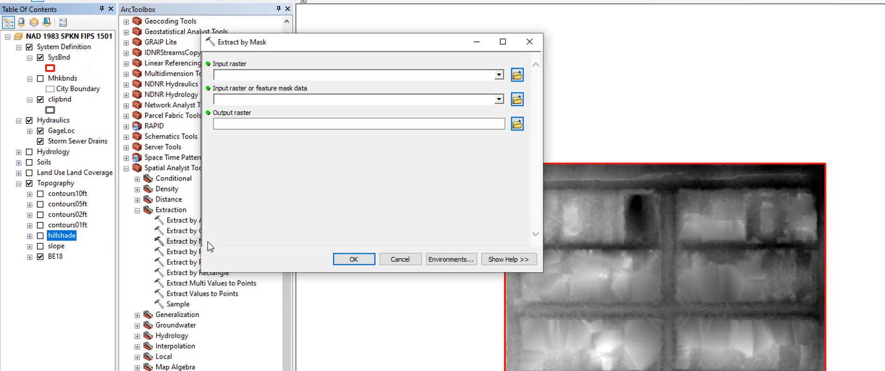
drag(73, 237, 294, 75)
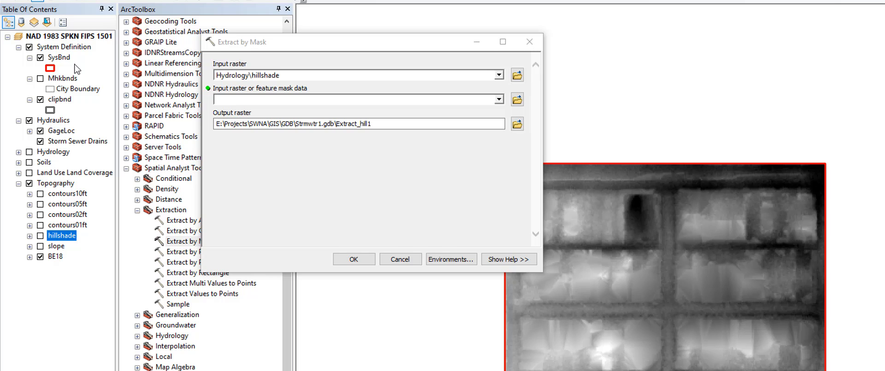
drag(59, 57, 329, 100)
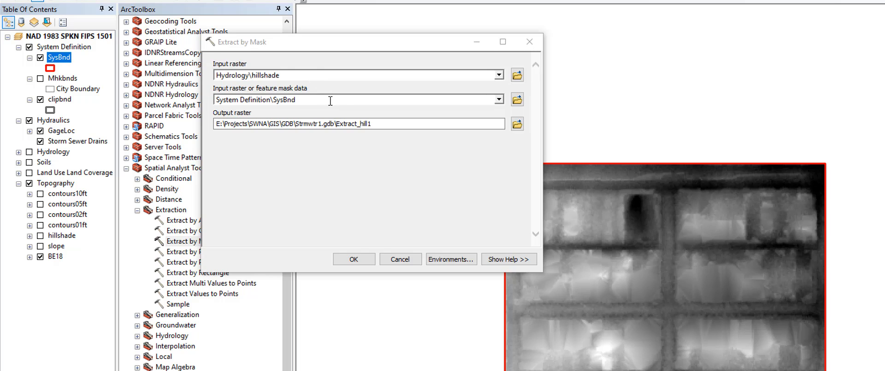
Name the output raster hs in SWNA1.gdb and run the mask extraction.
click(517, 124)
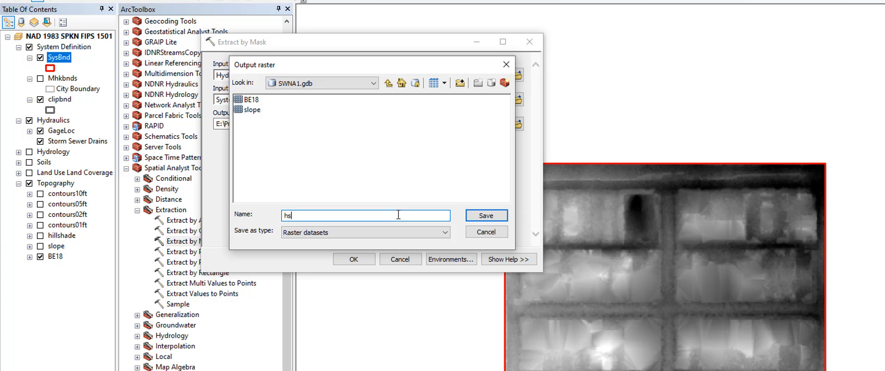
text(hs)
click(486, 216)
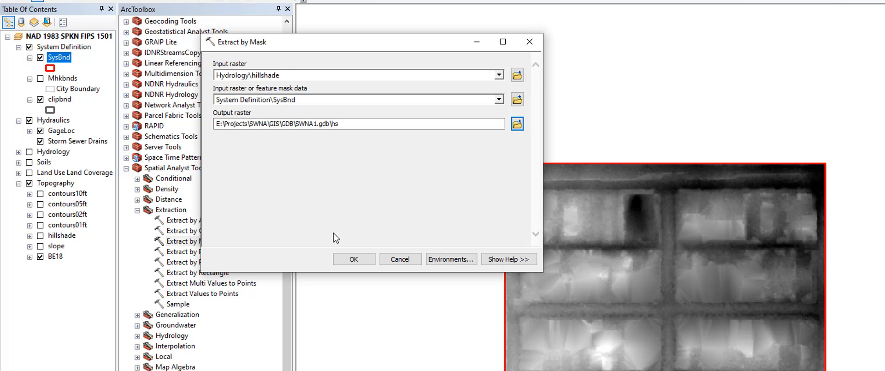
click(351, 259)
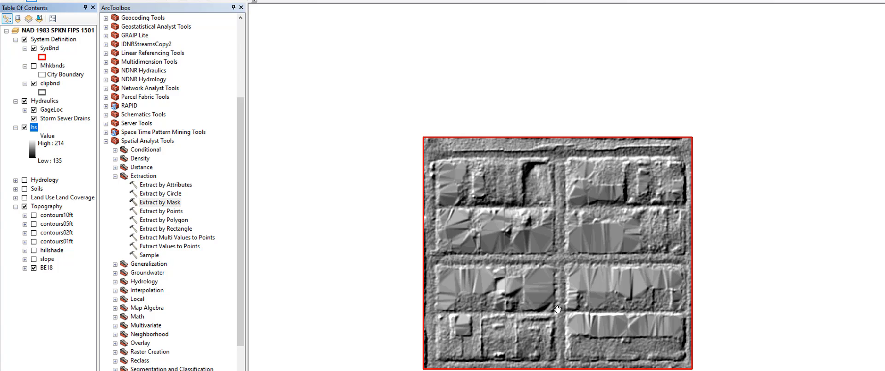
Move the hs layer into the Topography group below hillshade, remove the original hillshade layer, and collapse the hs legend.
scroll(564, 331, up, 2)
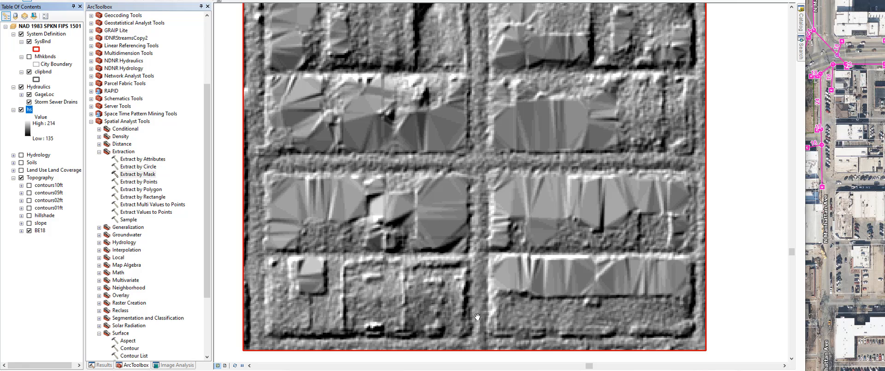
scroll(487, 280, up, 2)
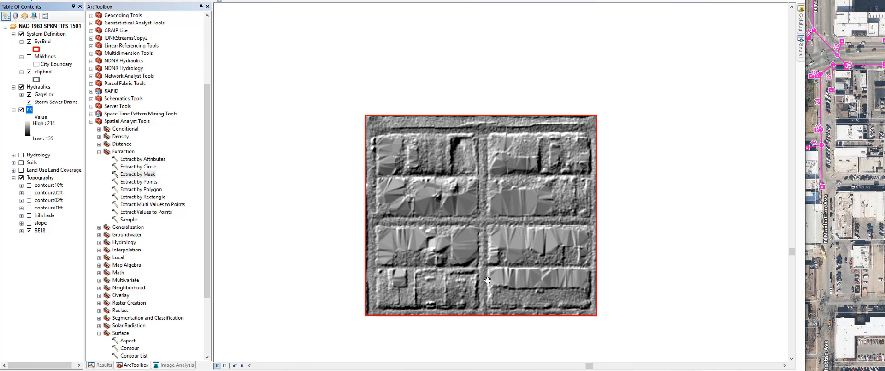
scroll(490, 221, down, 1)
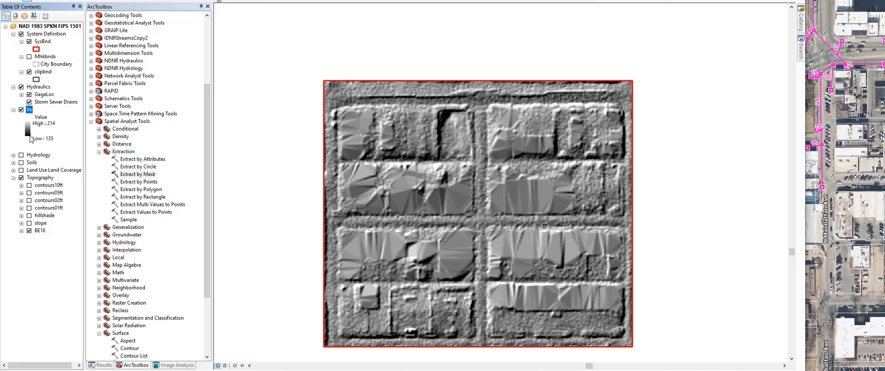
drag(31, 111, 44, 216)
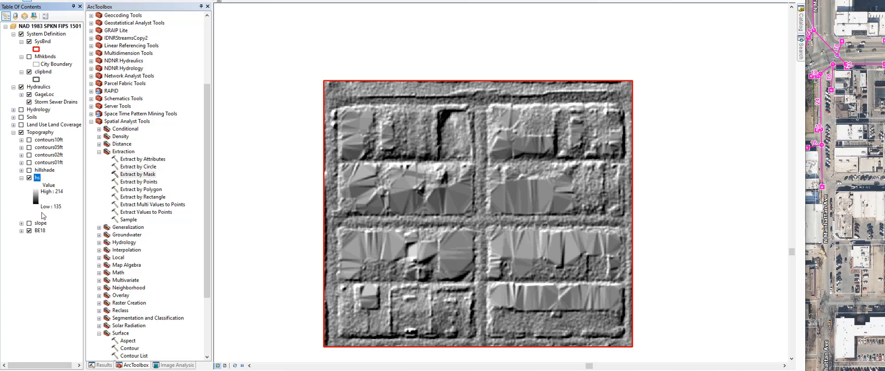
right_click(49, 169)
click(53, 186)
click(22, 170)
click(49, 163)
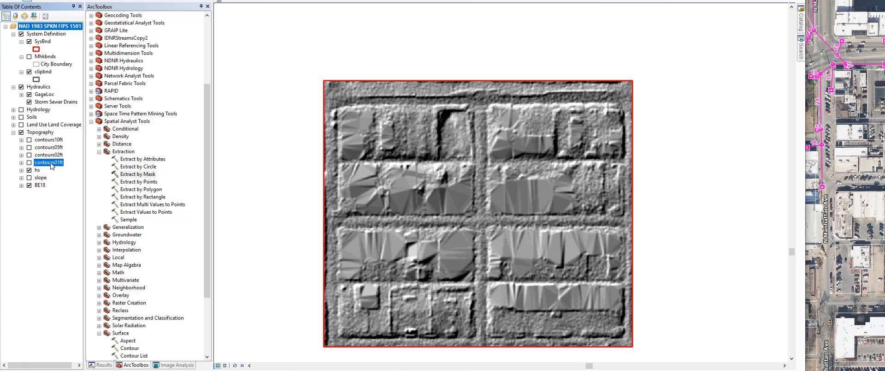
Hide the hs and BE18 rasters and display the contour layers in the Topography group.
click(29, 170)
click(29, 185)
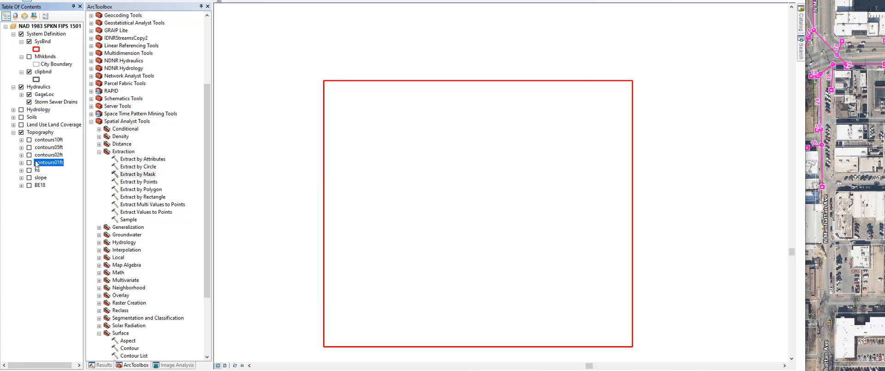
click(29, 155)
click(29, 147)
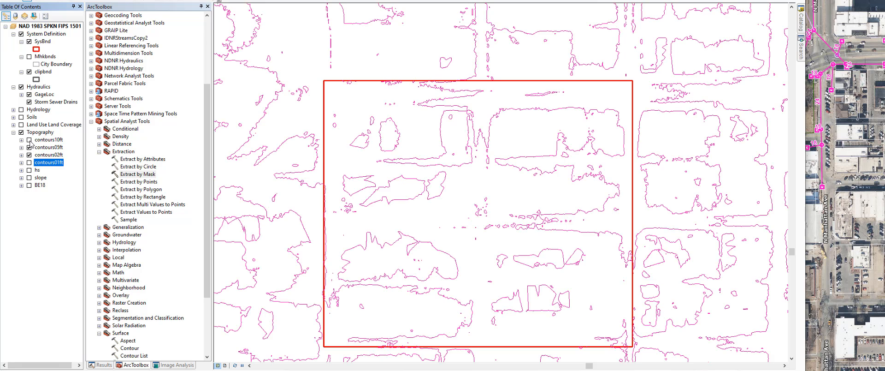
click(29, 140)
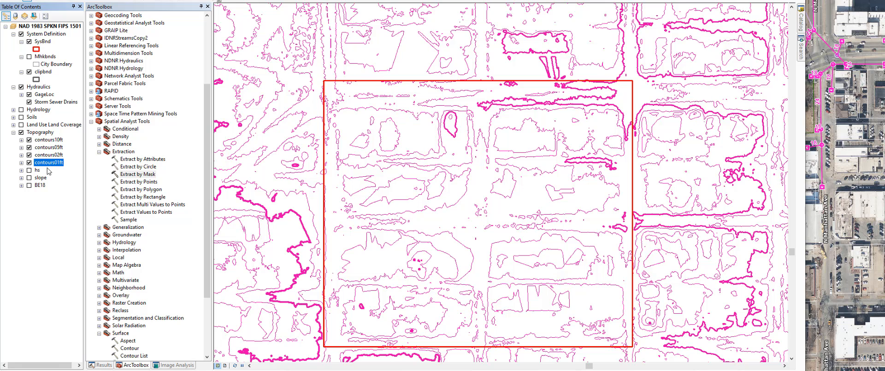
Hide contours02ft, contours05ft and contours10ft so that only contours01ft stays displayed.
click(29, 154)
click(29, 147)
click(29, 139)
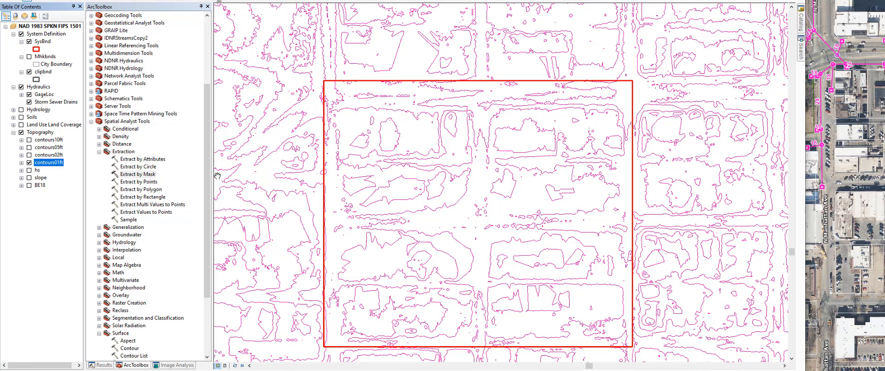
Set up the Clip analysis tool with contours01ft as the input features and SysBnd as the clip features.
scroll(209, 181, up, 5)
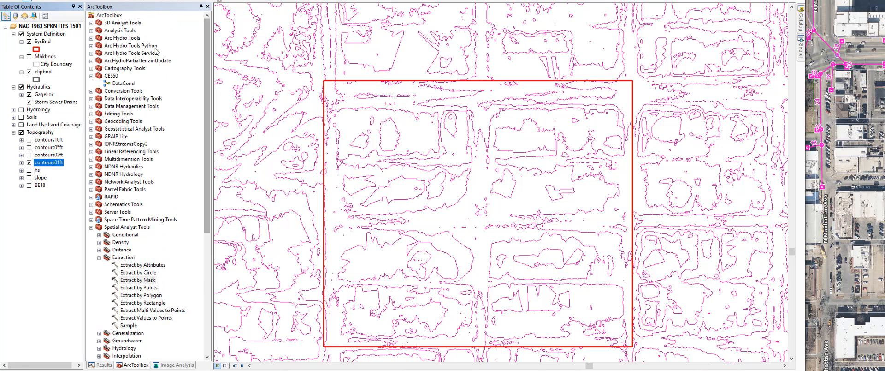
click(91, 31)
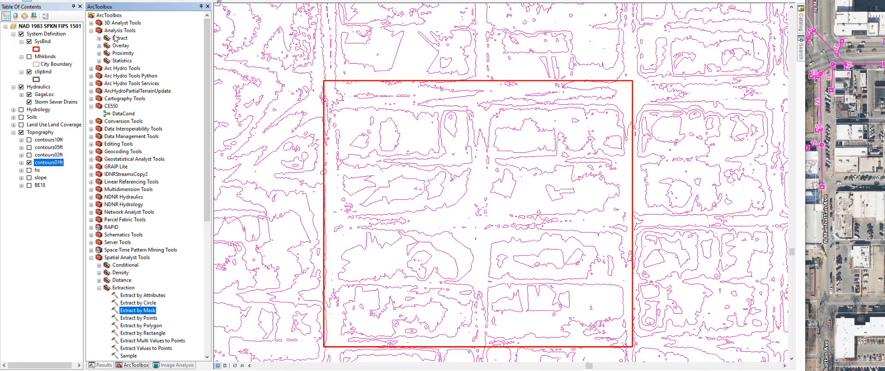
click(98, 38)
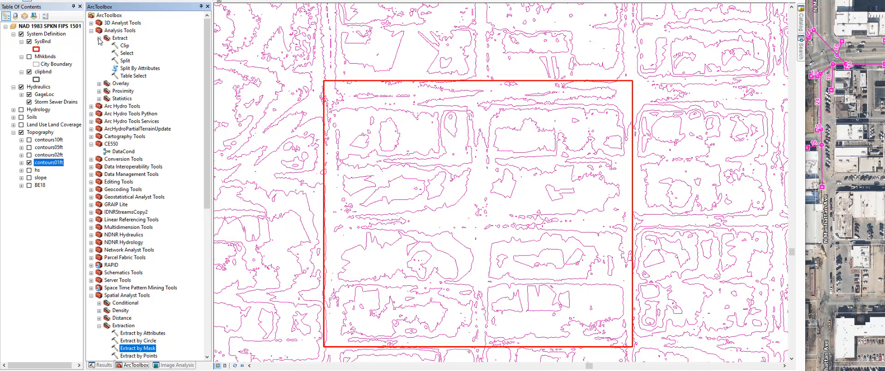
double_click(125, 46)
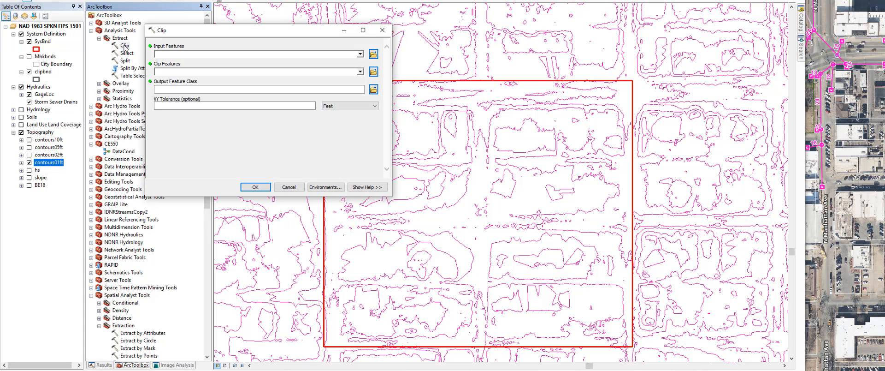
drag(54, 165, 188, 54)
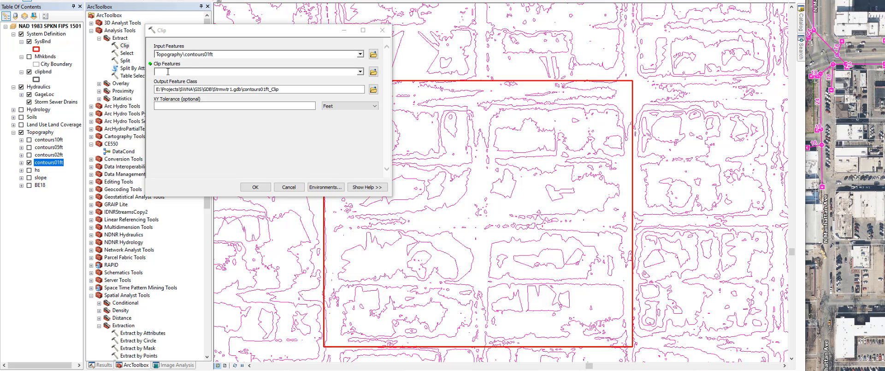
drag(45, 44, 176, 74)
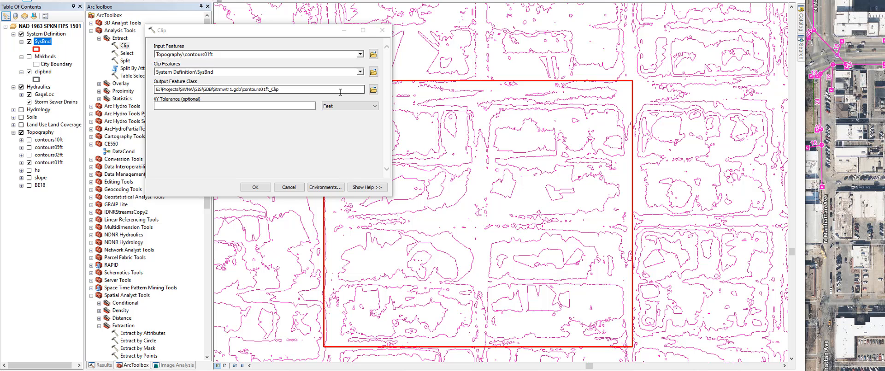
Name the output feature class contours1ft in SWNA1.gdb and run the clip.
click(374, 89)
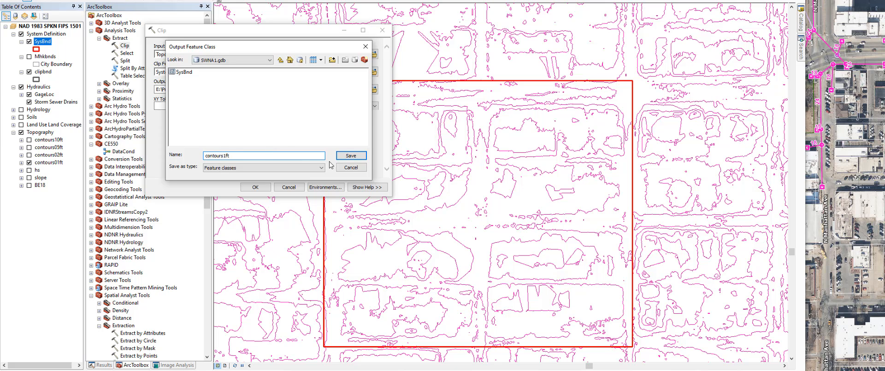
click(355, 156)
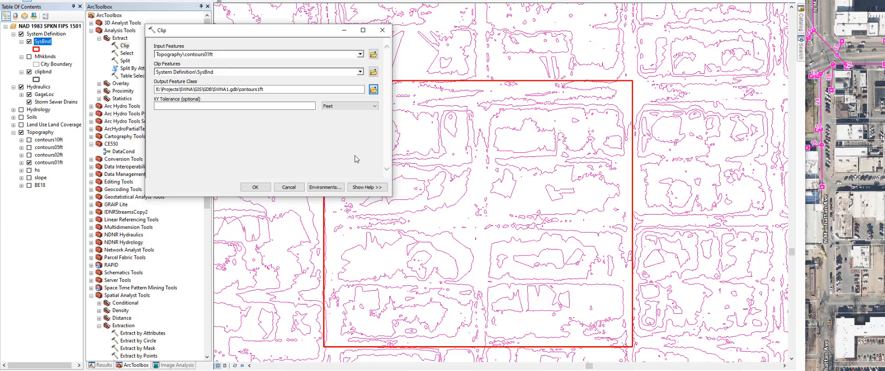
click(256, 187)
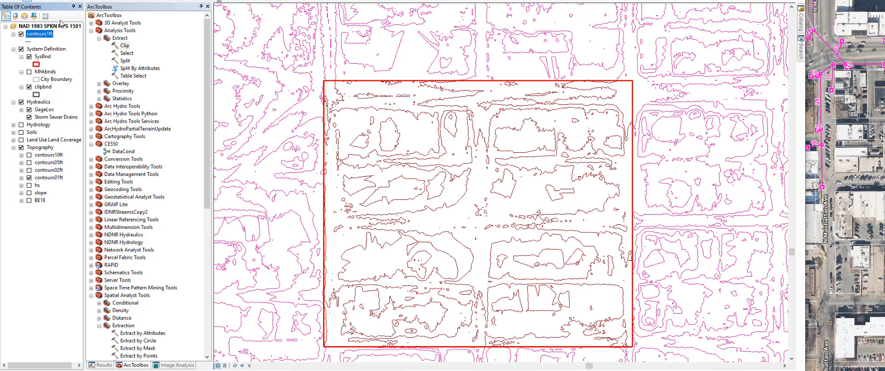
Move contours1ft into the Topography group below contours01ft and remove the four original contour layers.
drag(41, 36, 46, 180)
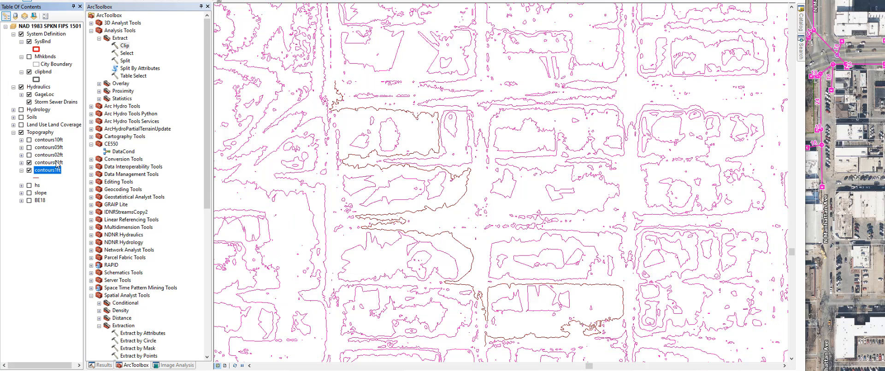
click(57, 161)
shift+click(56, 140)
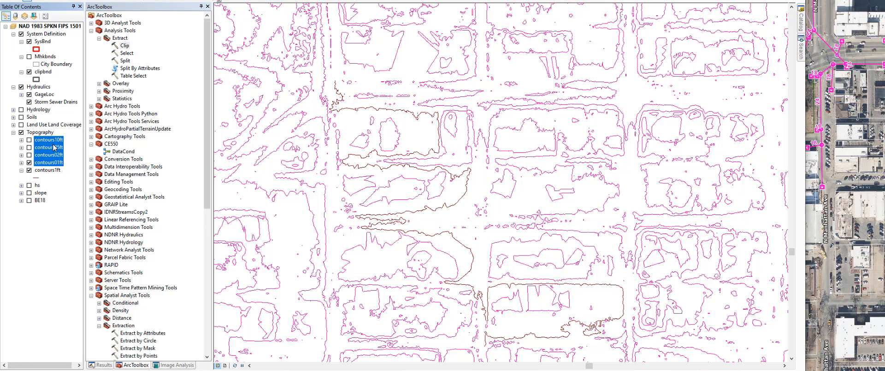
right_click(55, 148)
click(65, 157)
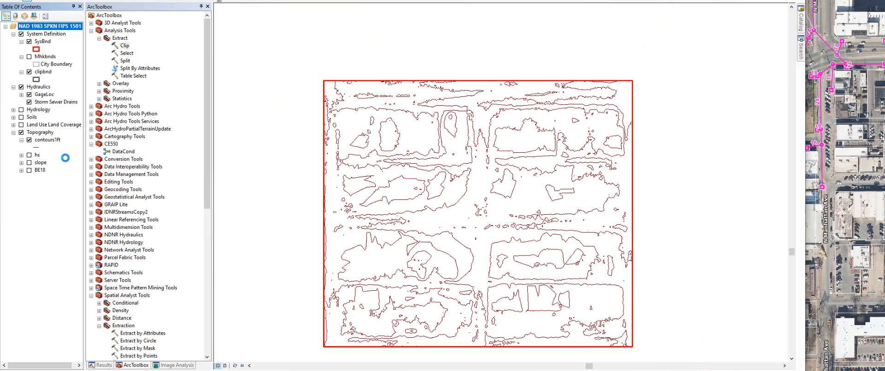
Recolor the contours1ft line symbol to olive green and apply it.
right_click(49, 140)
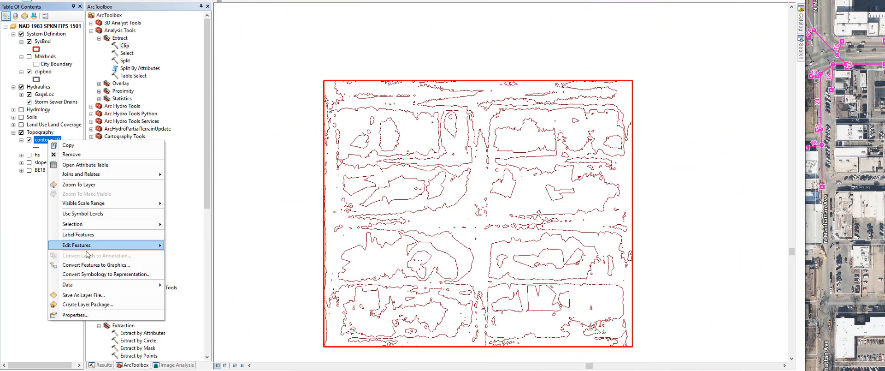
click(69, 314)
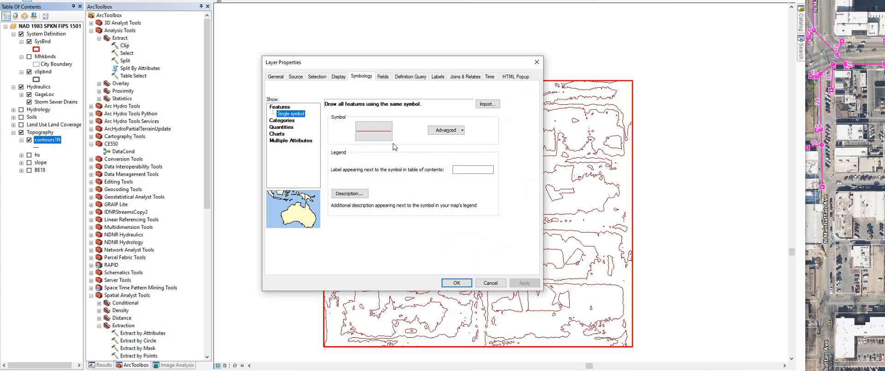
click(386, 137)
click(435, 121)
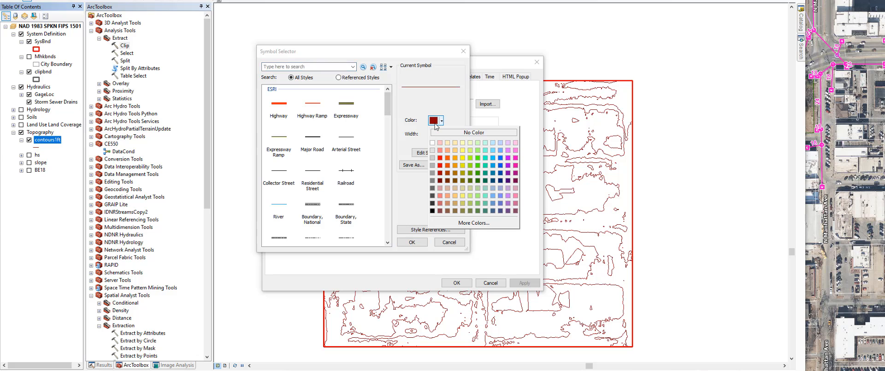
click(471, 173)
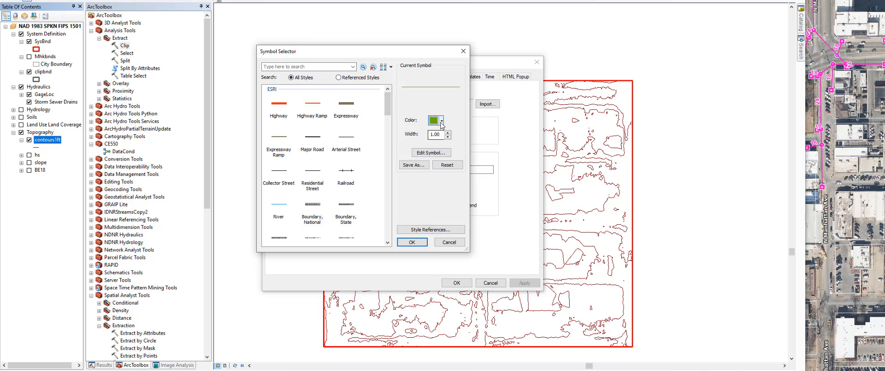
click(412, 242)
click(524, 282)
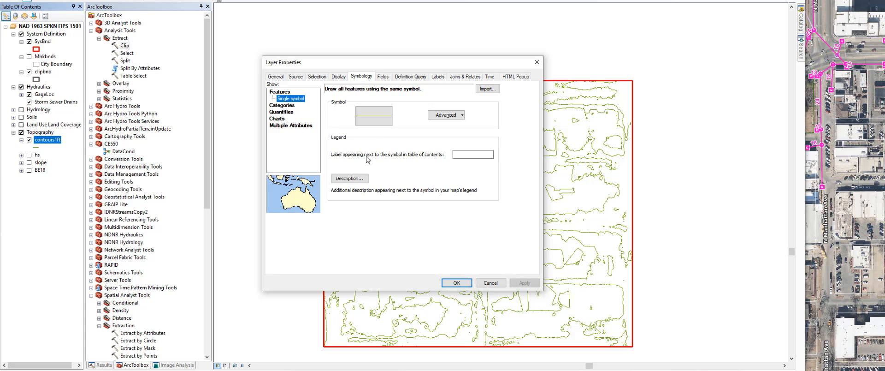
Label the contours1ft symbol "Contours 1 ft" in its legend settings and accept the layer properties.
click(460, 154)
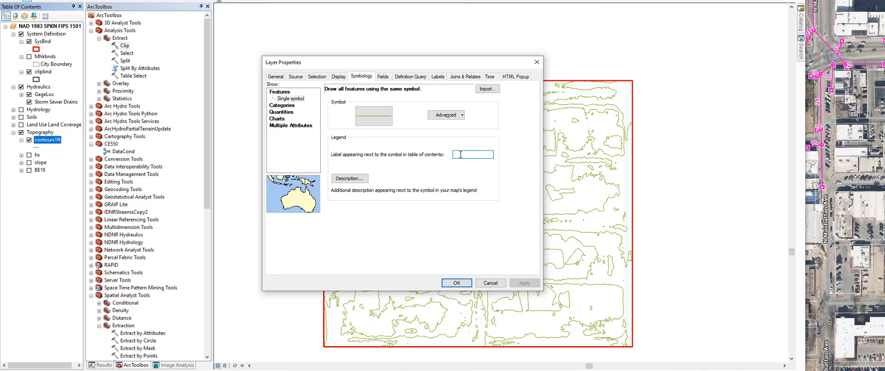
text(Cn)
click(531, 283)
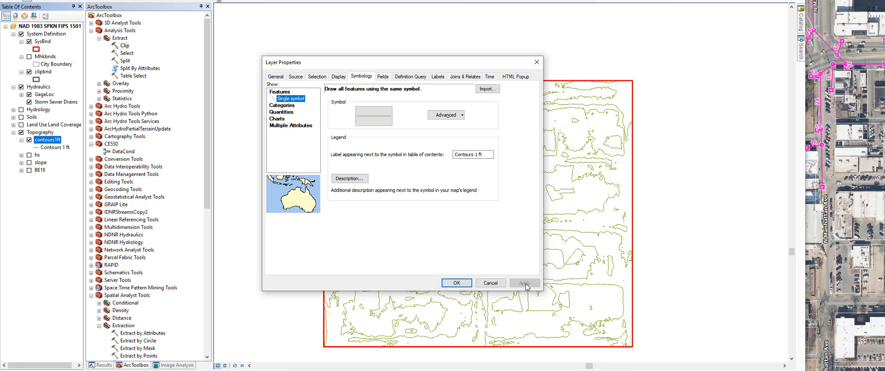
click(456, 283)
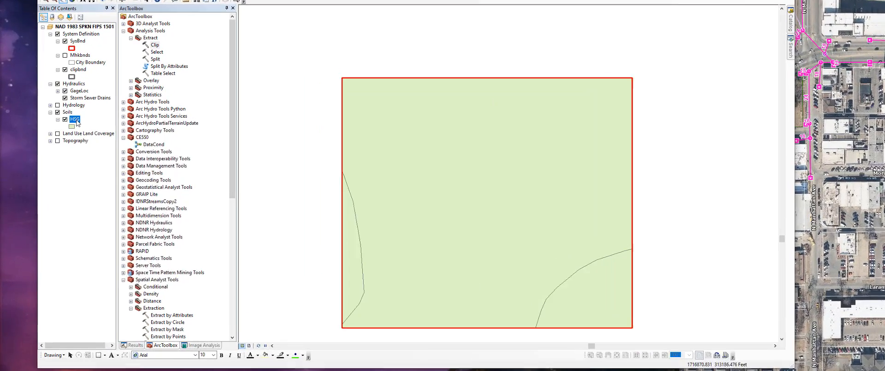
Symbolize the HSG layer by unique values of Hydrologic Group - Dominant Conditions and add all values.
right_click(50, 141)
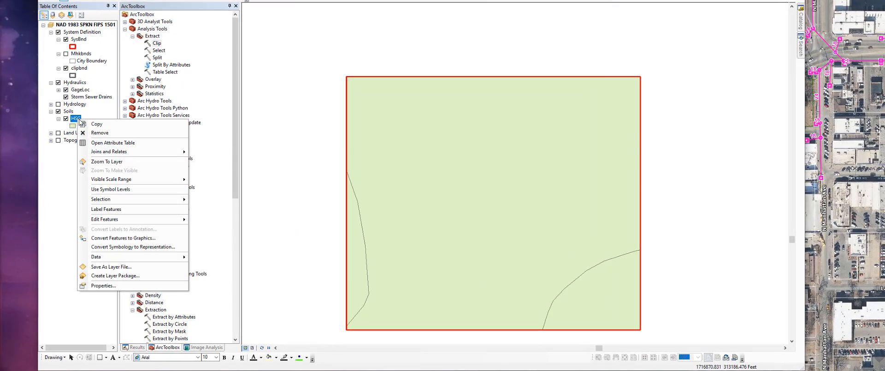
click(160, 285)
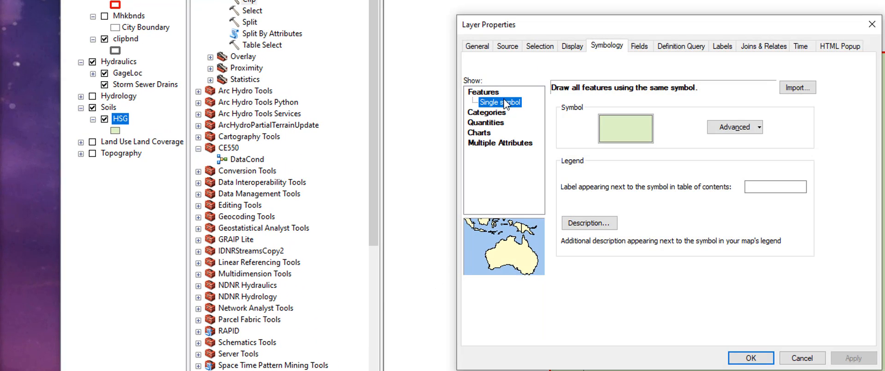
click(496, 113)
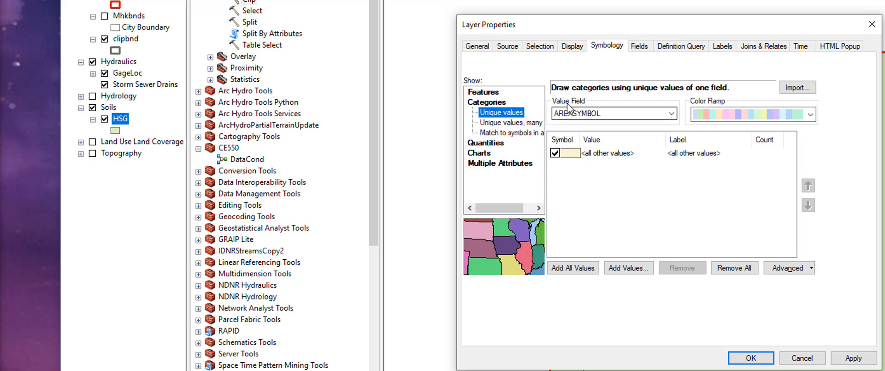
click(592, 116)
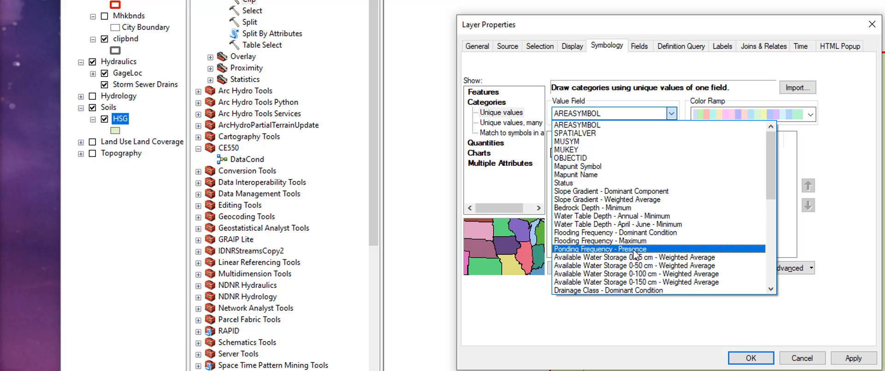
scroll(646, 258, down, 3)
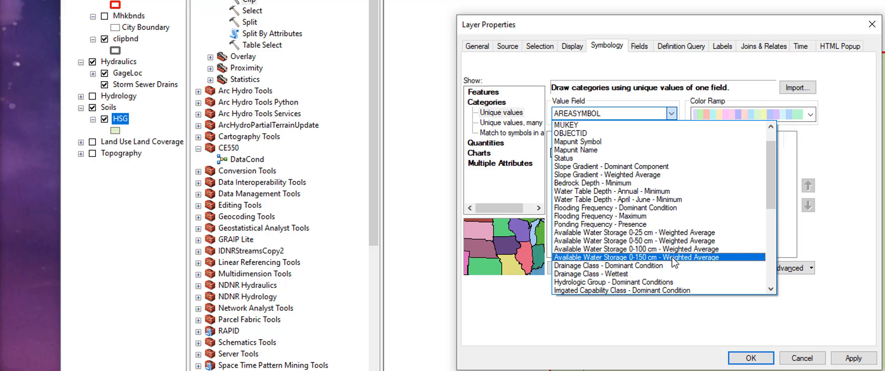
click(623, 282)
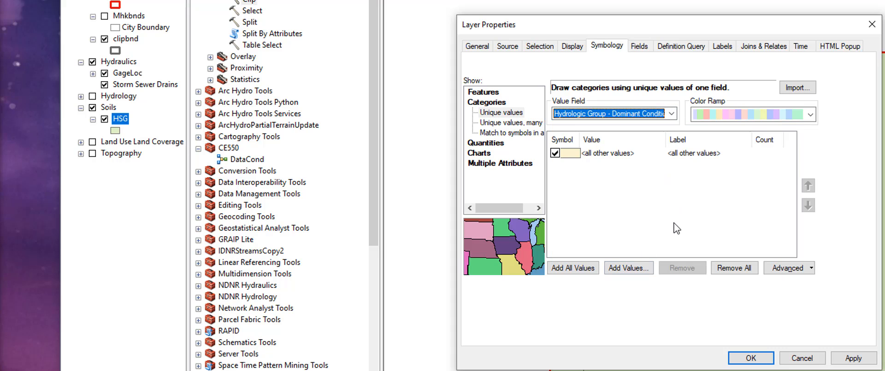
click(582, 272)
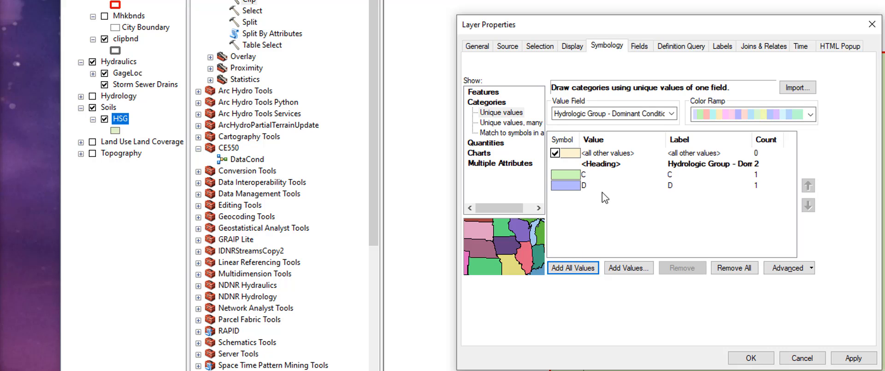
Give the HSG class C symbol no outline and a light orange fill.
double_click(577, 174)
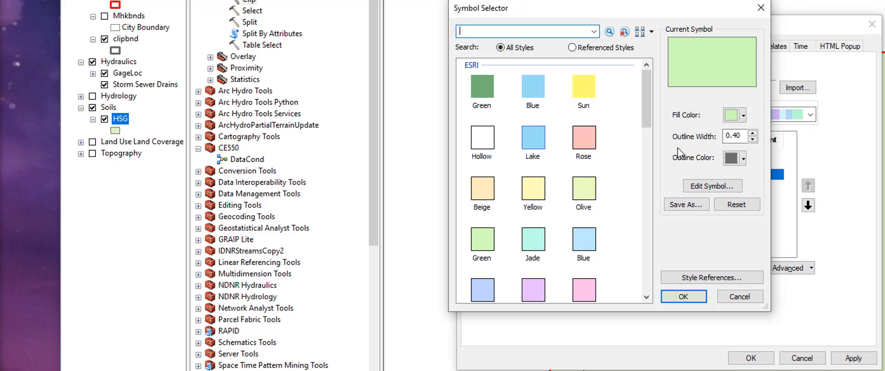
click(740, 159)
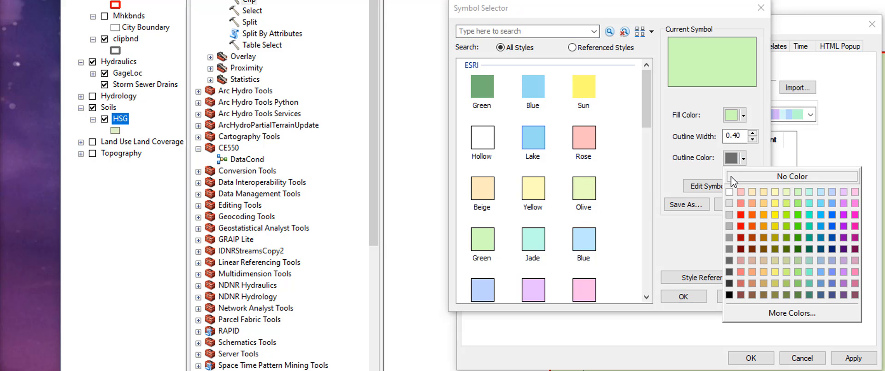
click(736, 185)
click(741, 116)
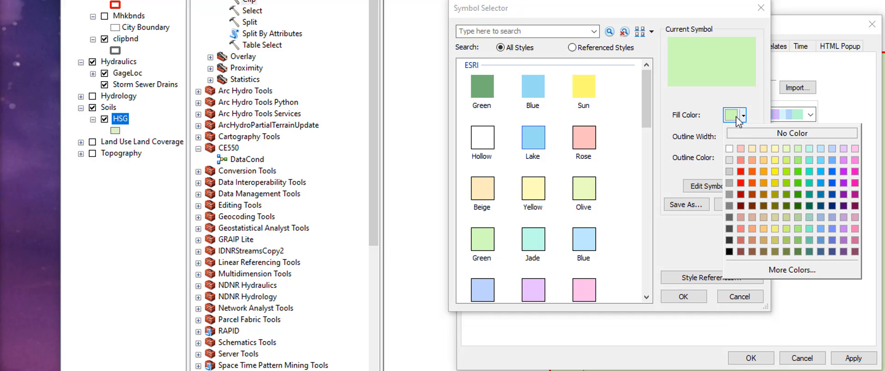
click(763, 229)
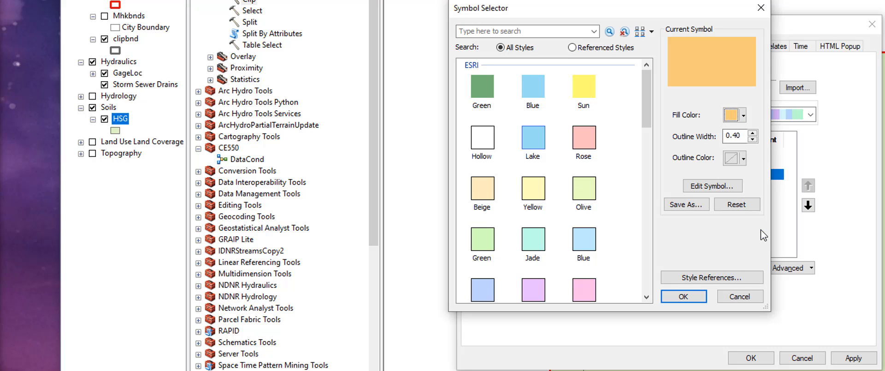
click(698, 297)
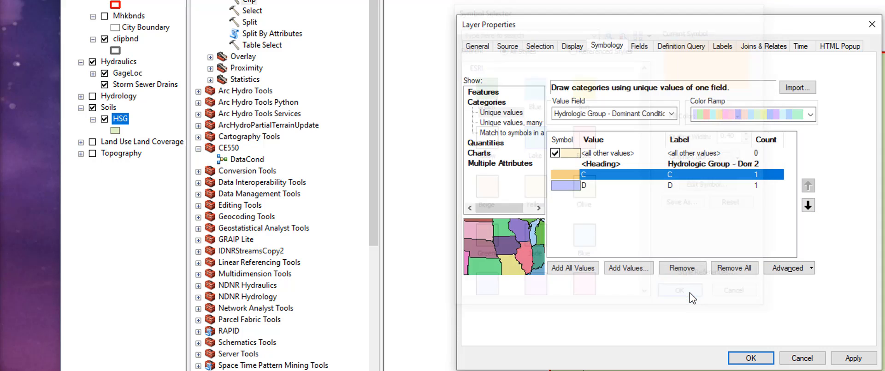
Give the HSG class D symbol no outline and a light red fill, and apply the symbology.
double_click(574, 186)
click(731, 158)
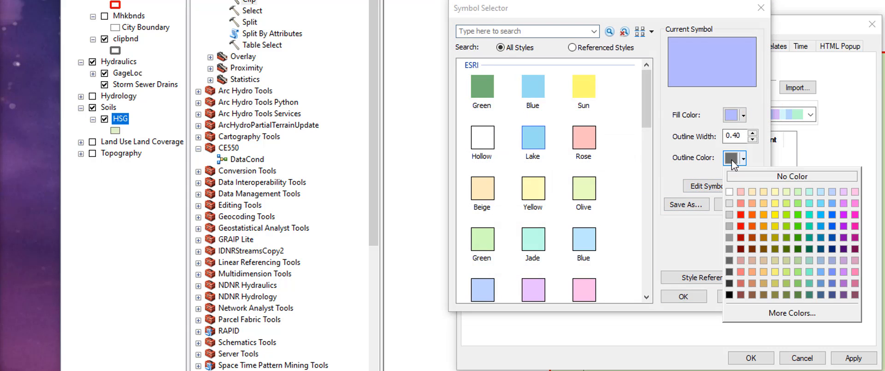
click(735, 184)
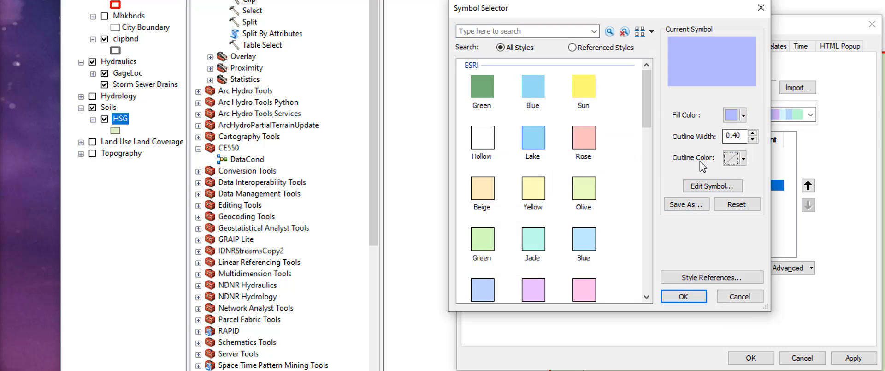
click(740, 116)
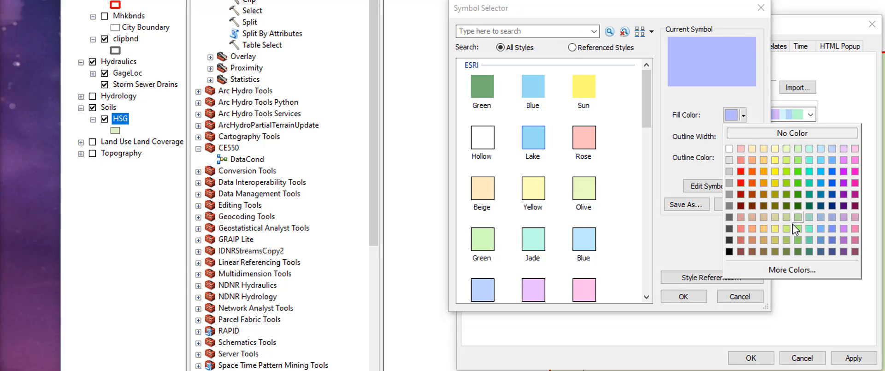
click(741, 229)
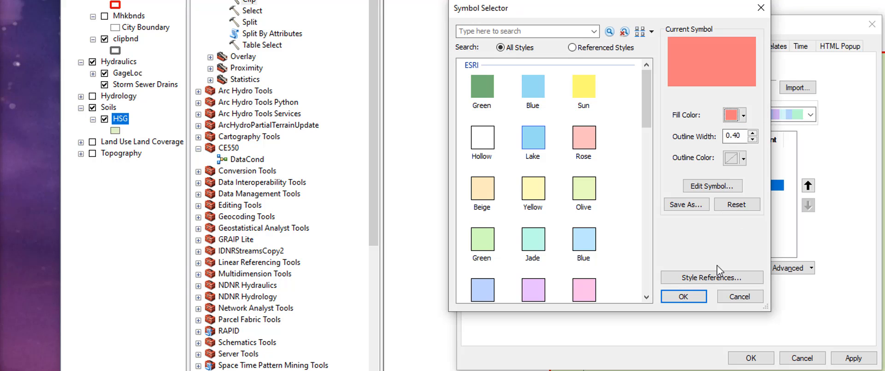
click(689, 297)
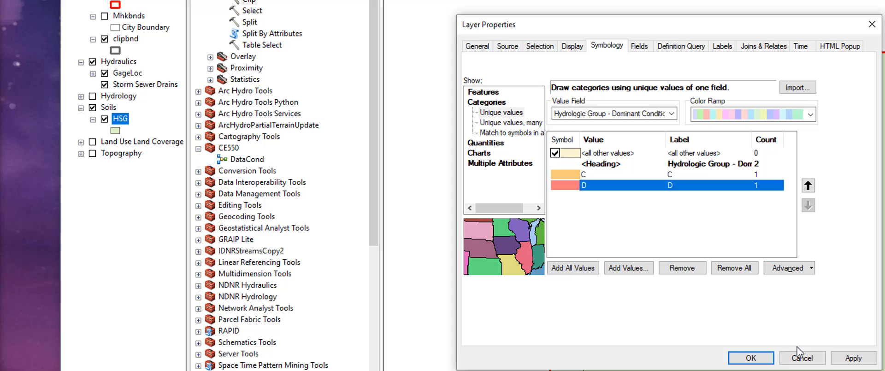
click(852, 358)
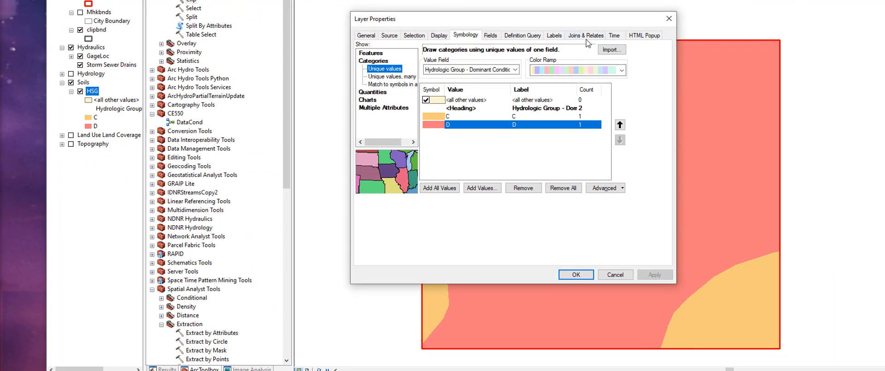
Set the HSG layer's transparency to 50% and accept the layer properties.
drag(589, 23, 325, 4)
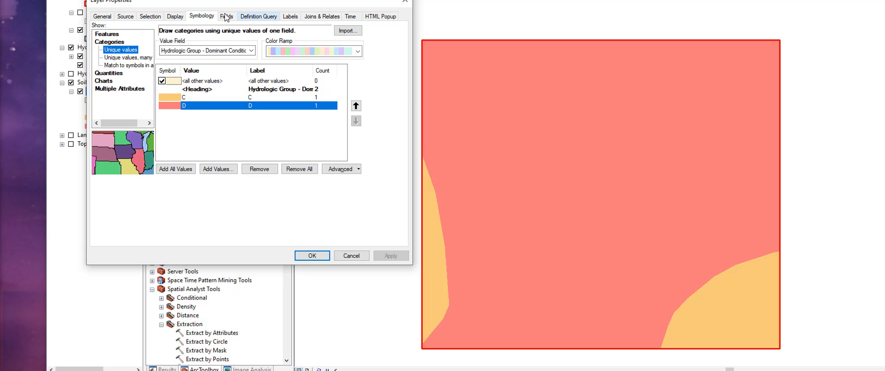
click(175, 15)
click(175, 39)
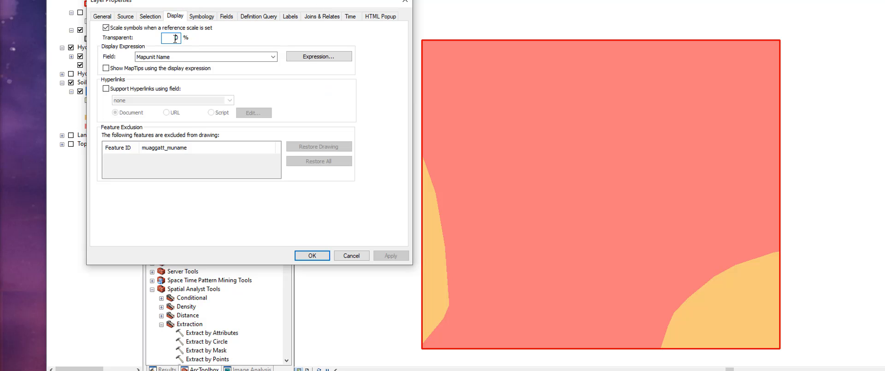
text(5)
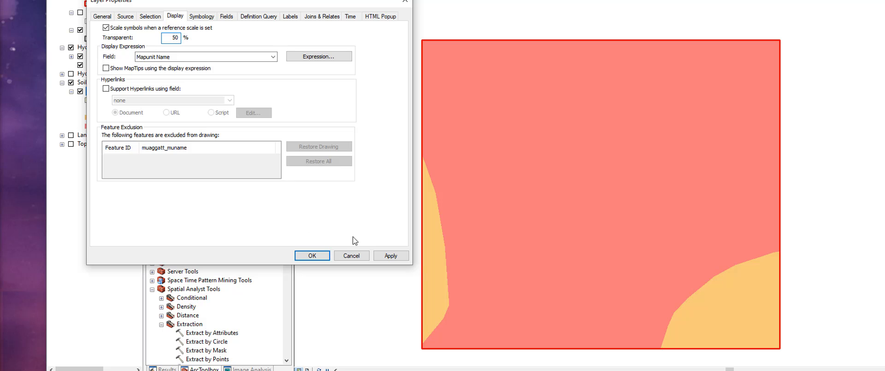
click(378, 256)
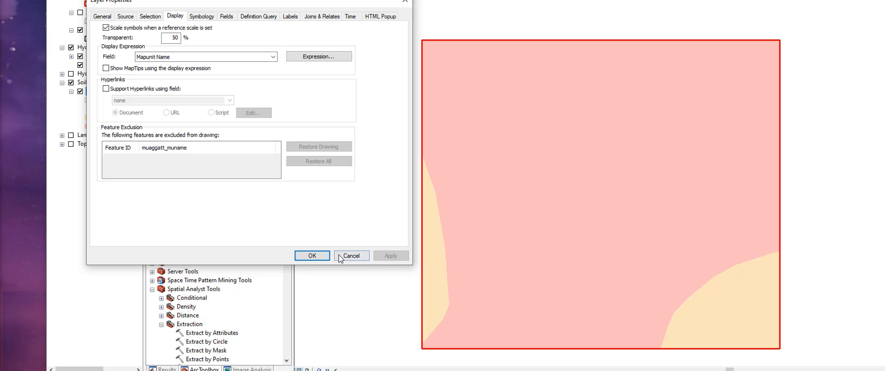
click(310, 256)
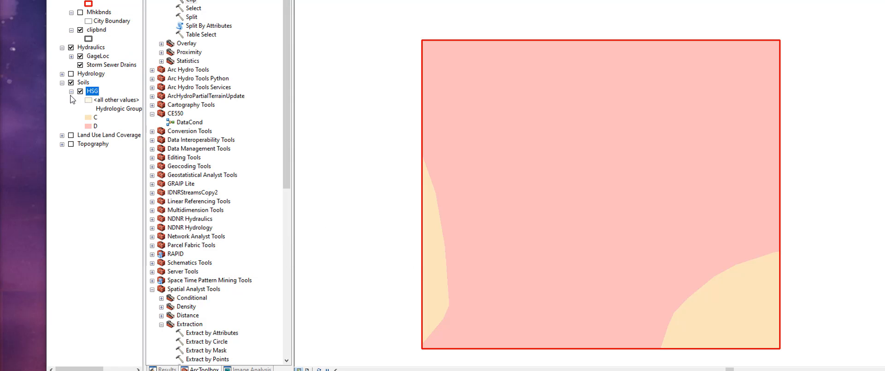
Examine the HSG layer's unique-value classes, including the all other values entry, in the table of contents and layer properties.
click(110, 101)
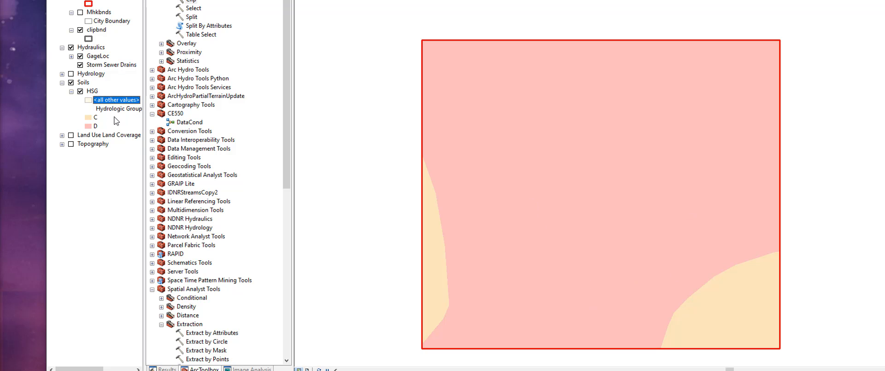
click(71, 92)
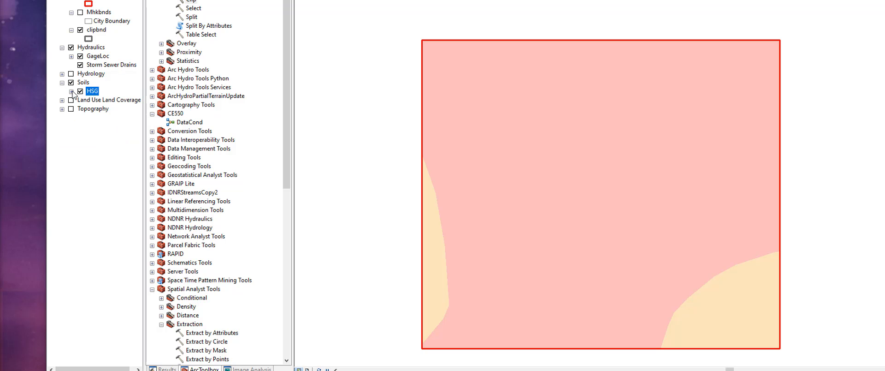
click(72, 92)
right_click(90, 92)
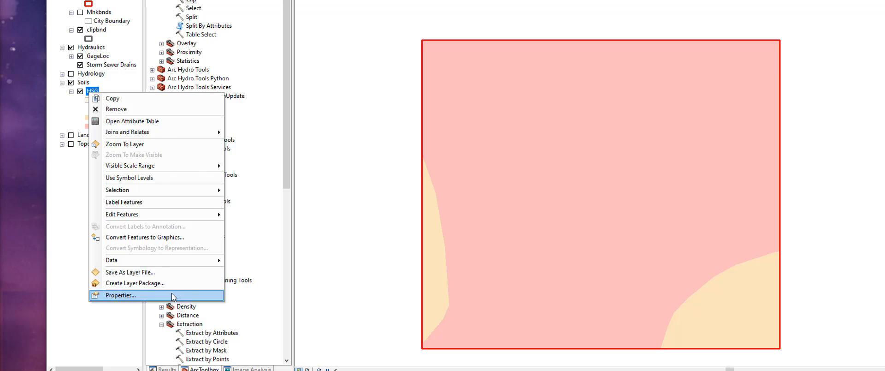
click(174, 295)
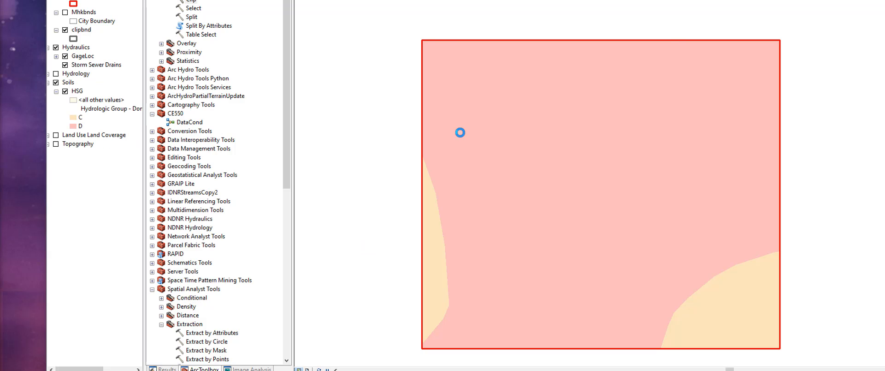
click(466, 36)
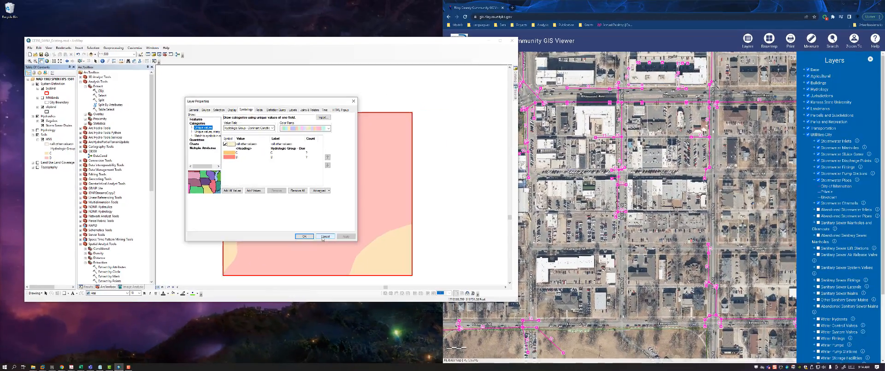
click(324, 236)
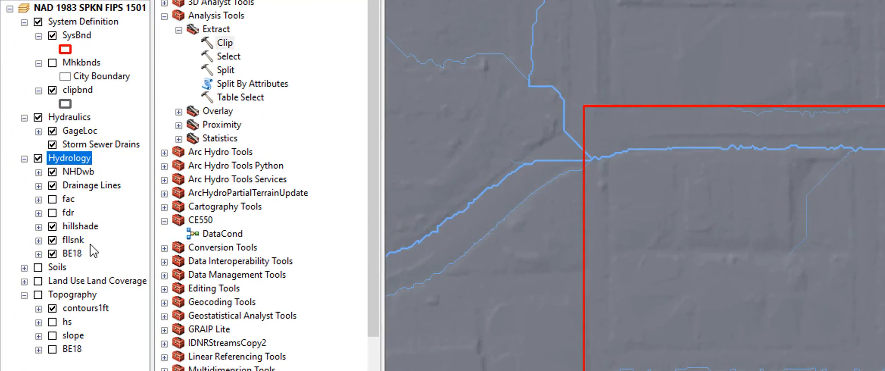
Remove the BE18 and hillshade layers from the Hydrology group.
click(72, 253)
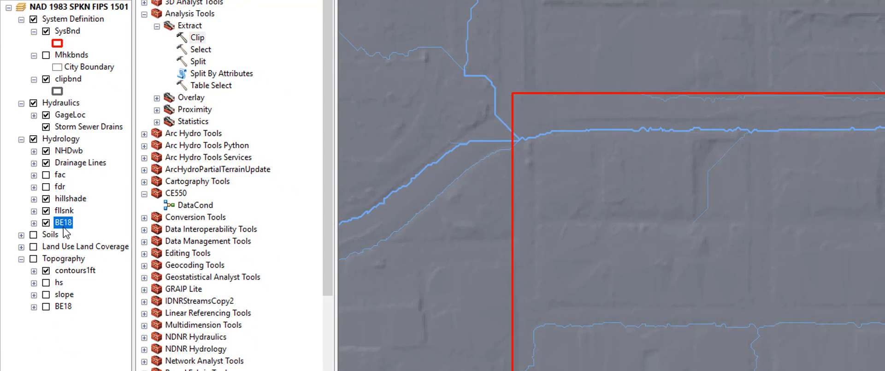
right_click(64, 225)
click(82, 244)
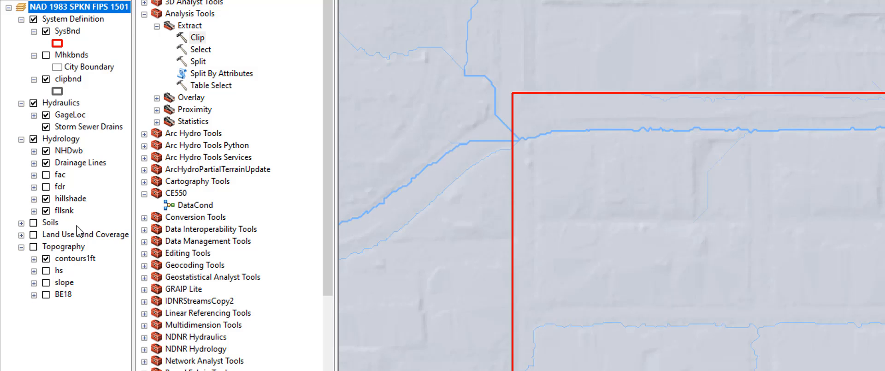
right_click(76, 199)
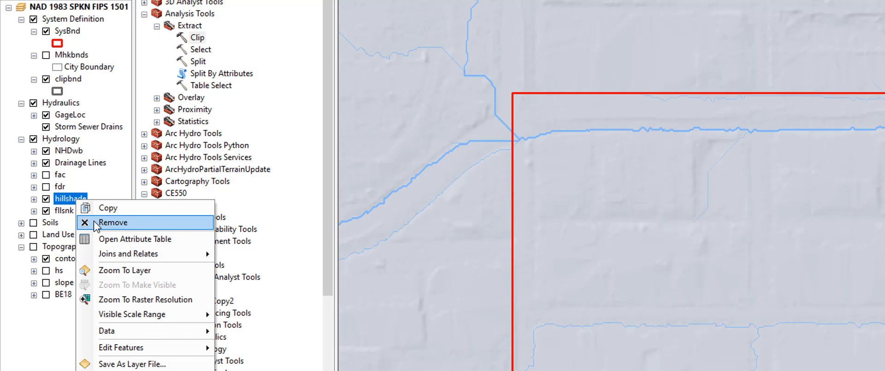
click(96, 222)
Copy the Topography group's BE18 layer into the Hydrology group, place it below fllsnk and make it visible.
click(65, 282)
right_click(67, 284)
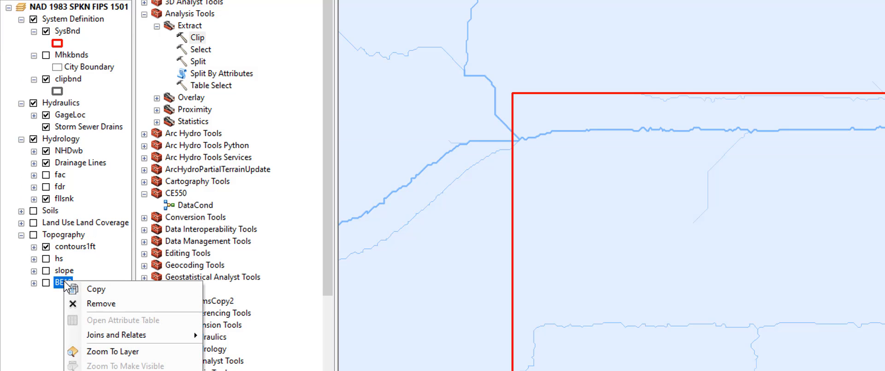
click(96, 288)
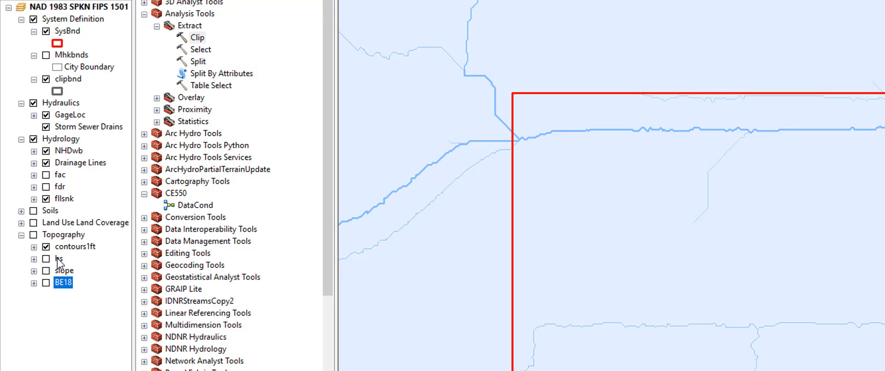
click(67, 142)
right_click(67, 142)
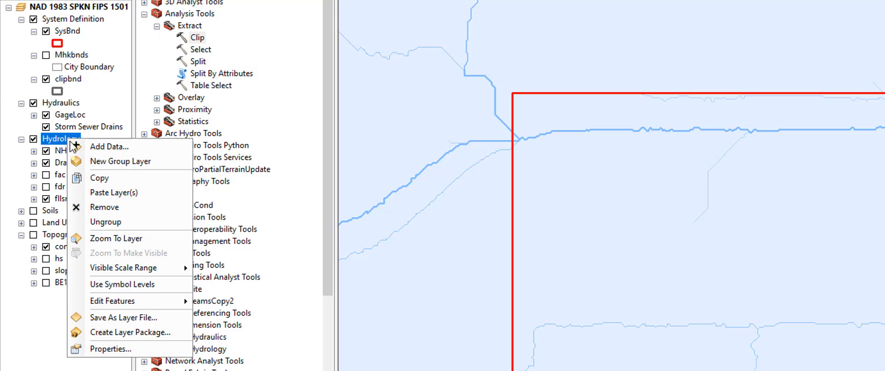
click(99, 192)
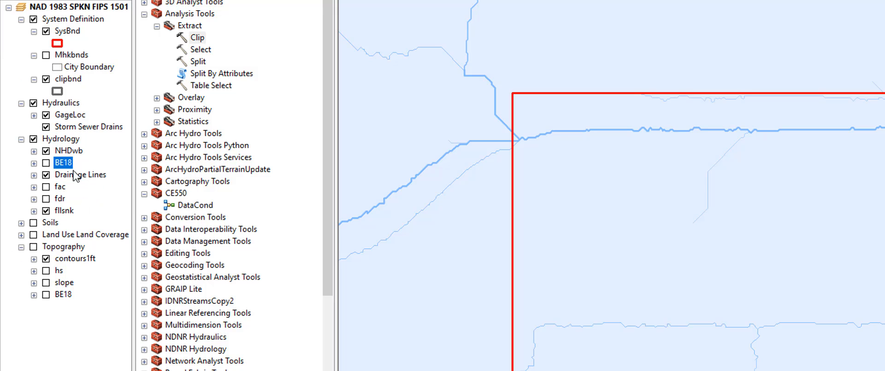
drag(64, 162, 66, 212)
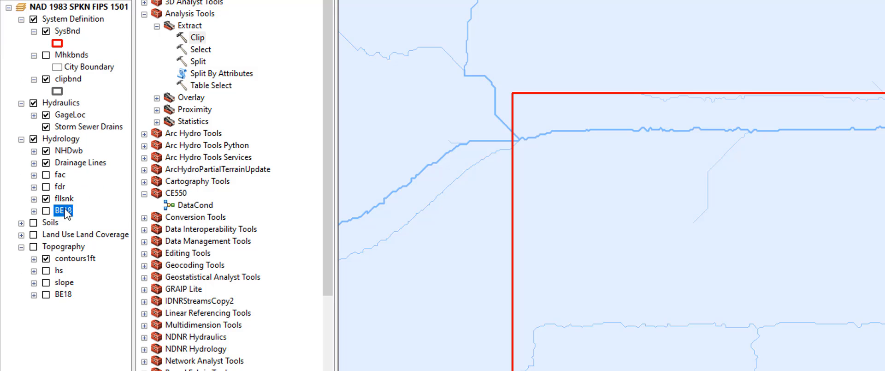
click(46, 210)
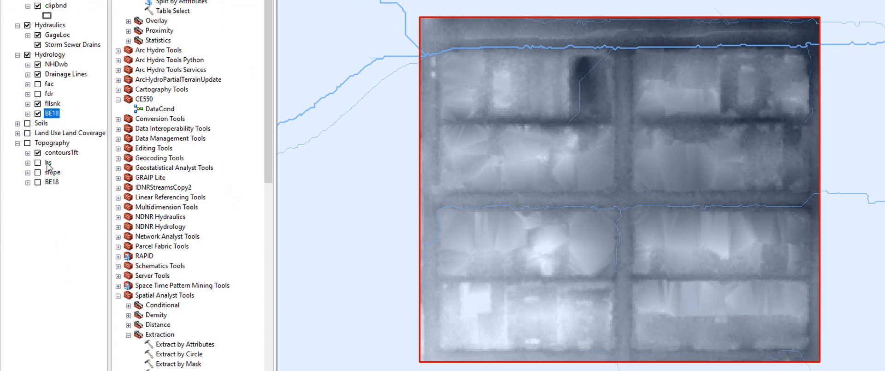
Copy the Topography group's hs layer into the Hydrology group, place it directly above fllsnk and make it visible.
right_click(49, 163)
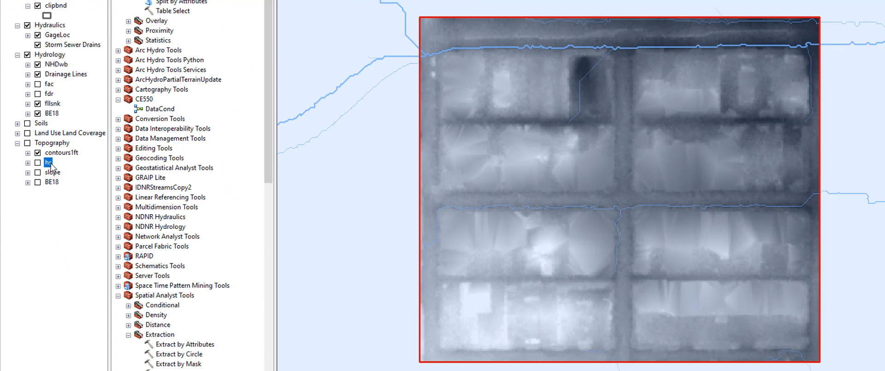
click(74, 170)
right_click(54, 56)
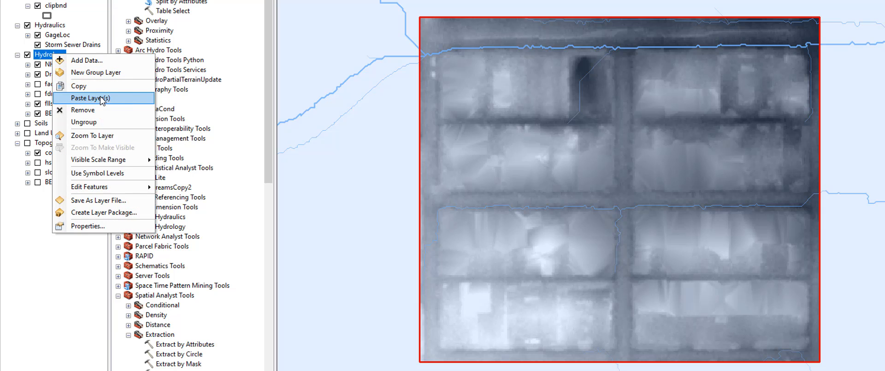
click(93, 98)
drag(46, 75, 54, 110)
click(38, 103)
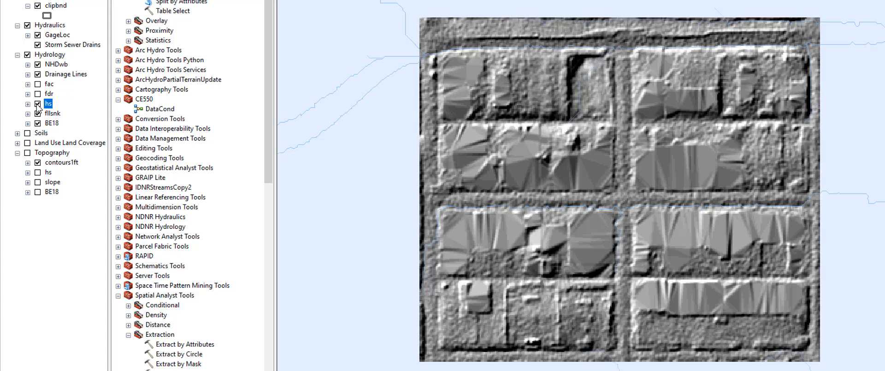
Set the display transparency of the Hydrology group's hs layer to 50%.
right_click(50, 105)
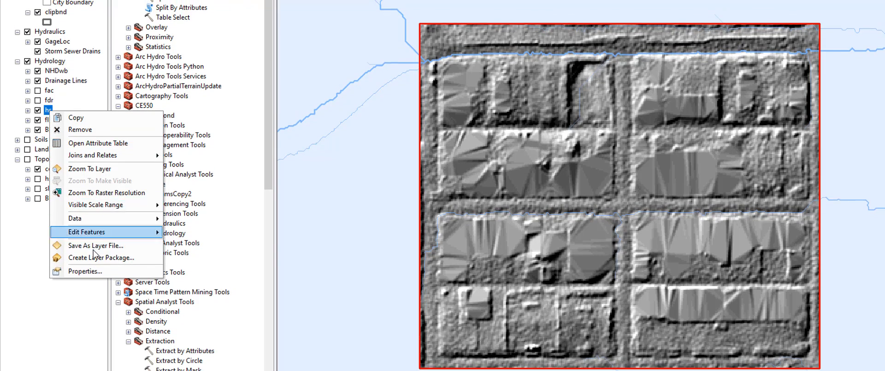
click(95, 320)
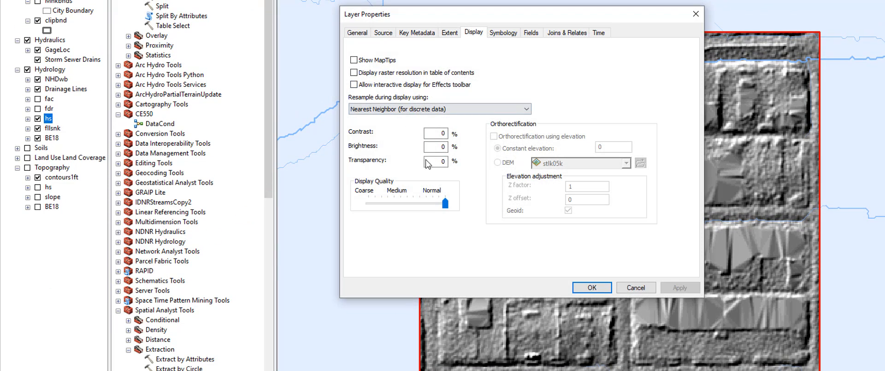
click(440, 162)
text(5)
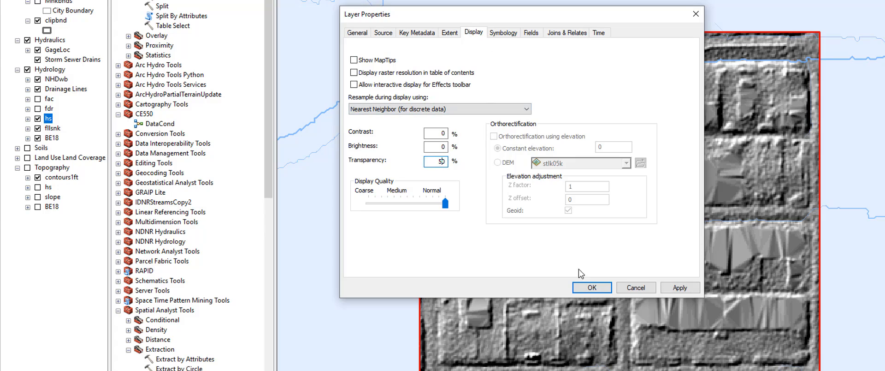
click(577, 285)
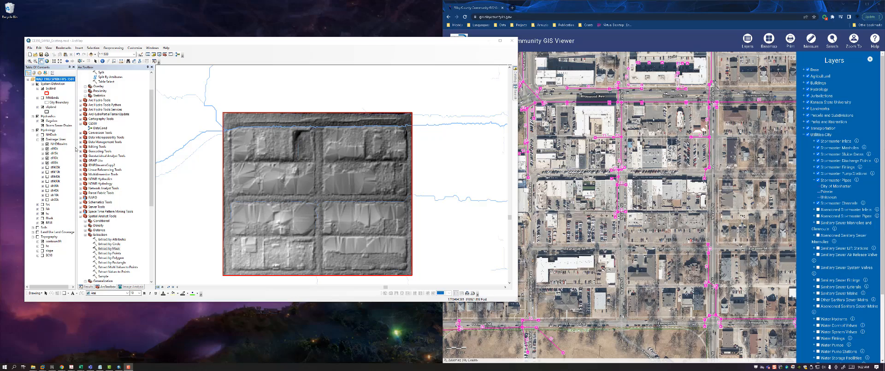
Remove the eight stlk and str layers, stlk05k through str05k, from the Drainage Lines group.
click(58, 140)
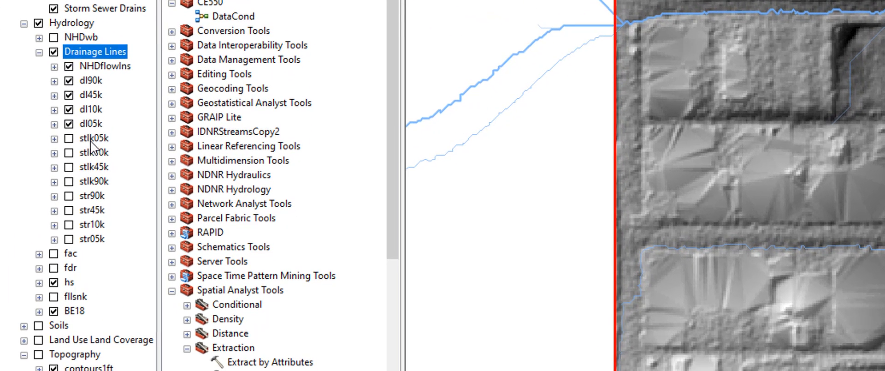
click(115, 183)
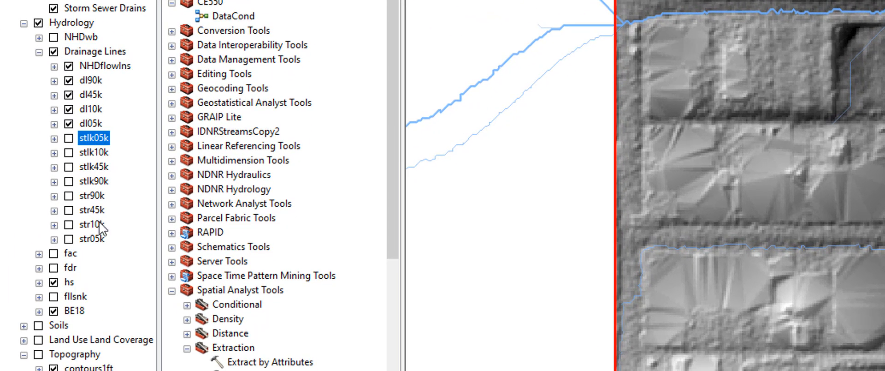
shift+click(95, 240)
right_click(97, 241)
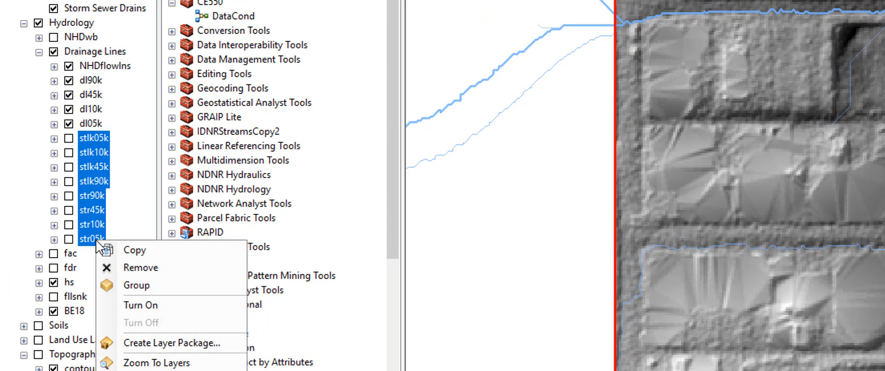
click(129, 268)
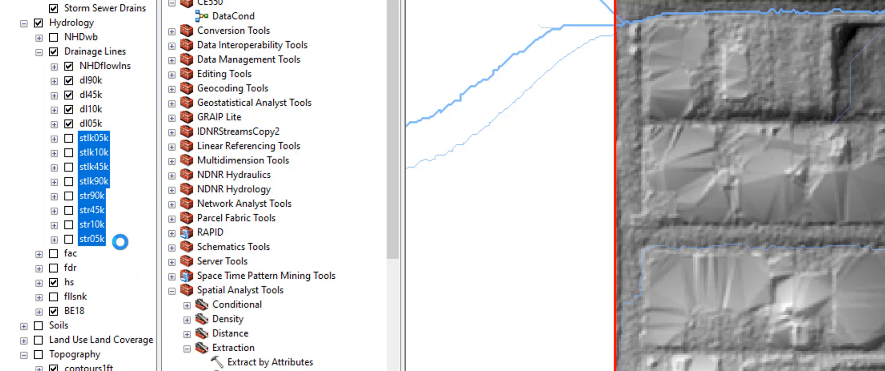
click(95, 123)
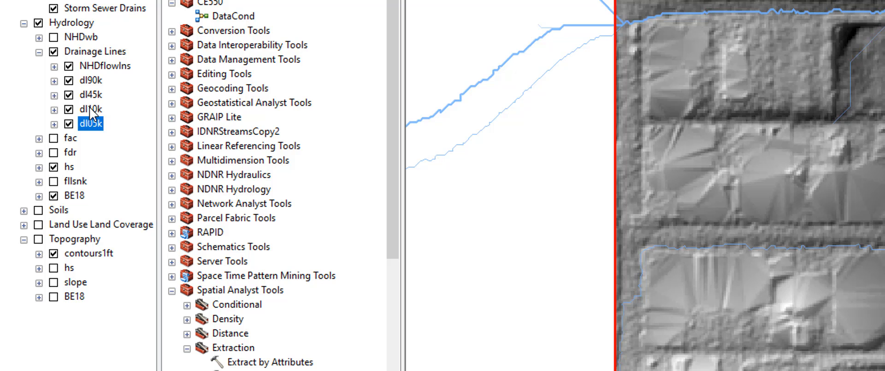
click(91, 110)
click(91, 81)
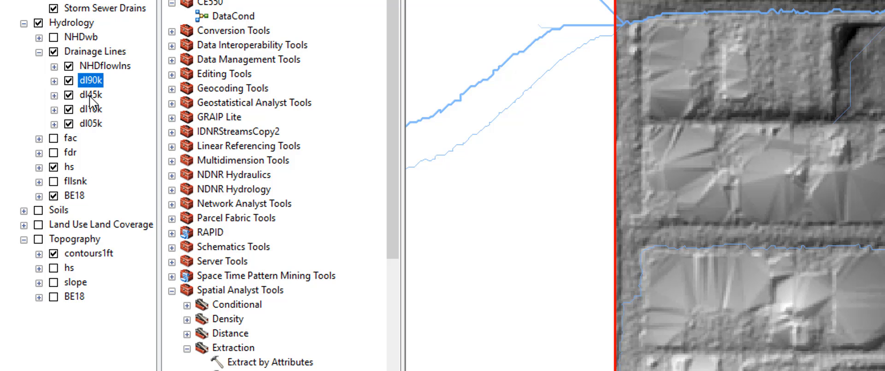